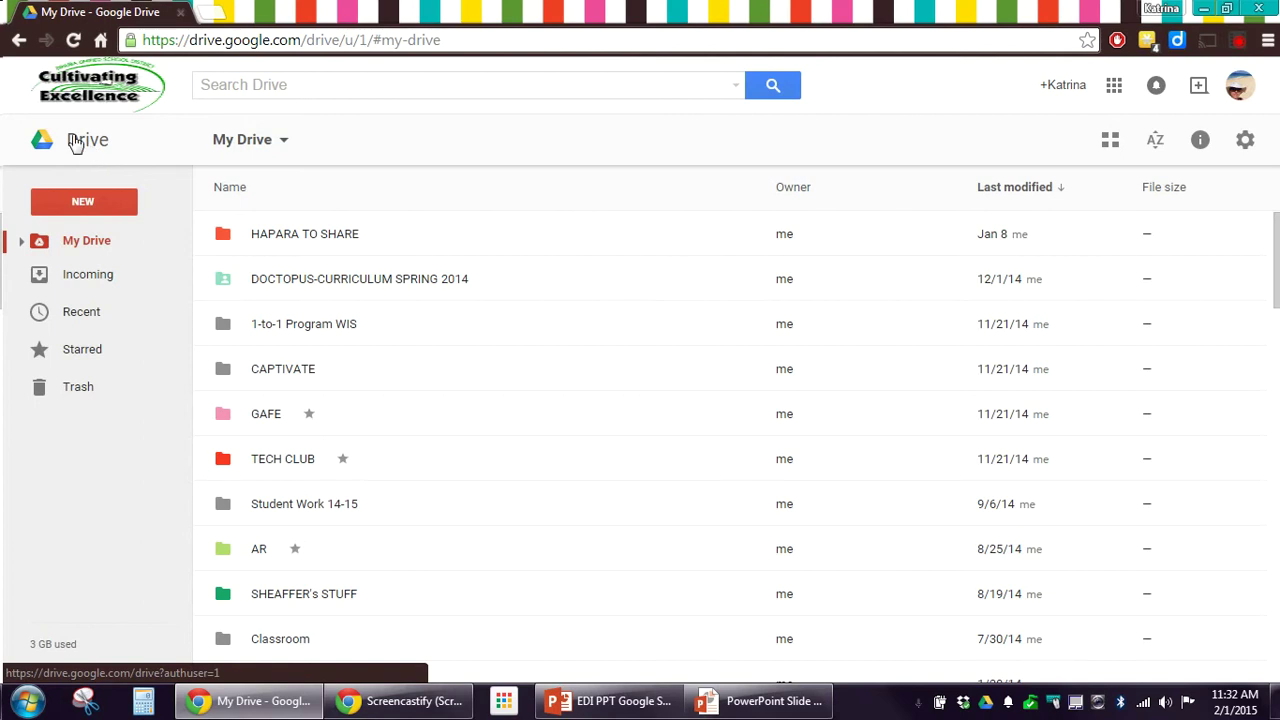
- Create a new blank Google Sheets spreadsheet from Google Drive's NEW menu
left_click(86, 203)
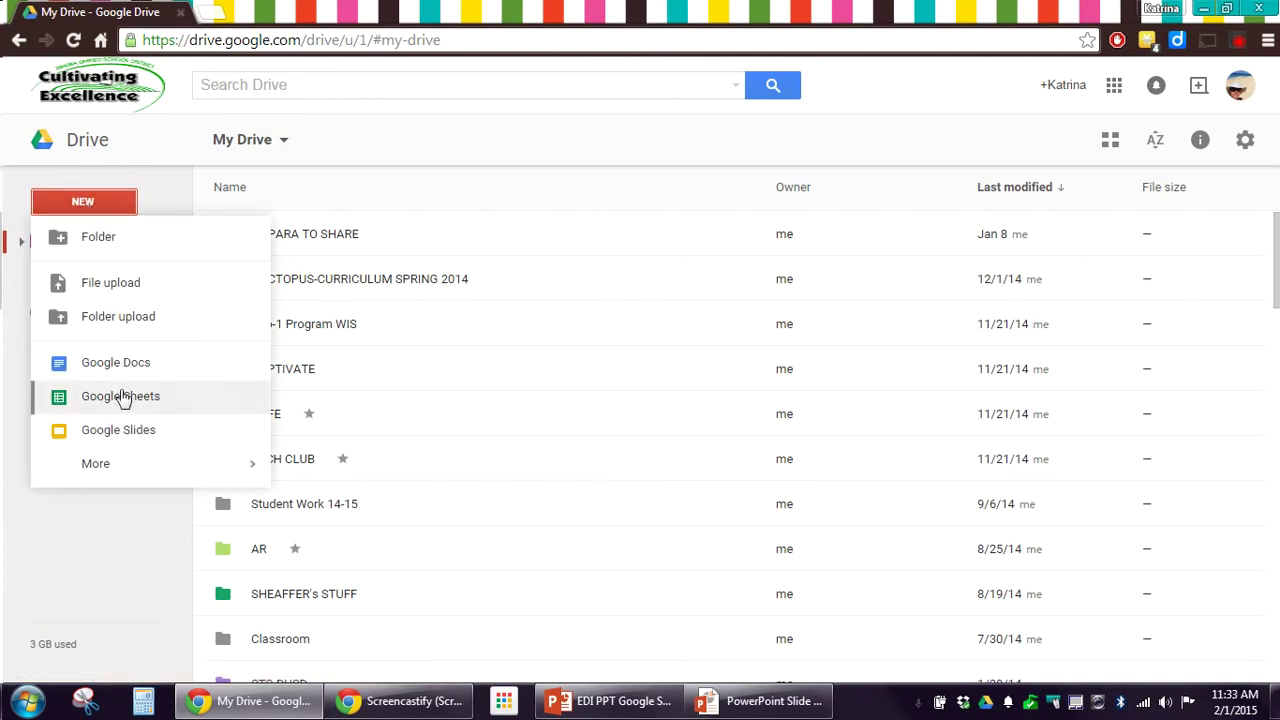
left_click(170, 408)
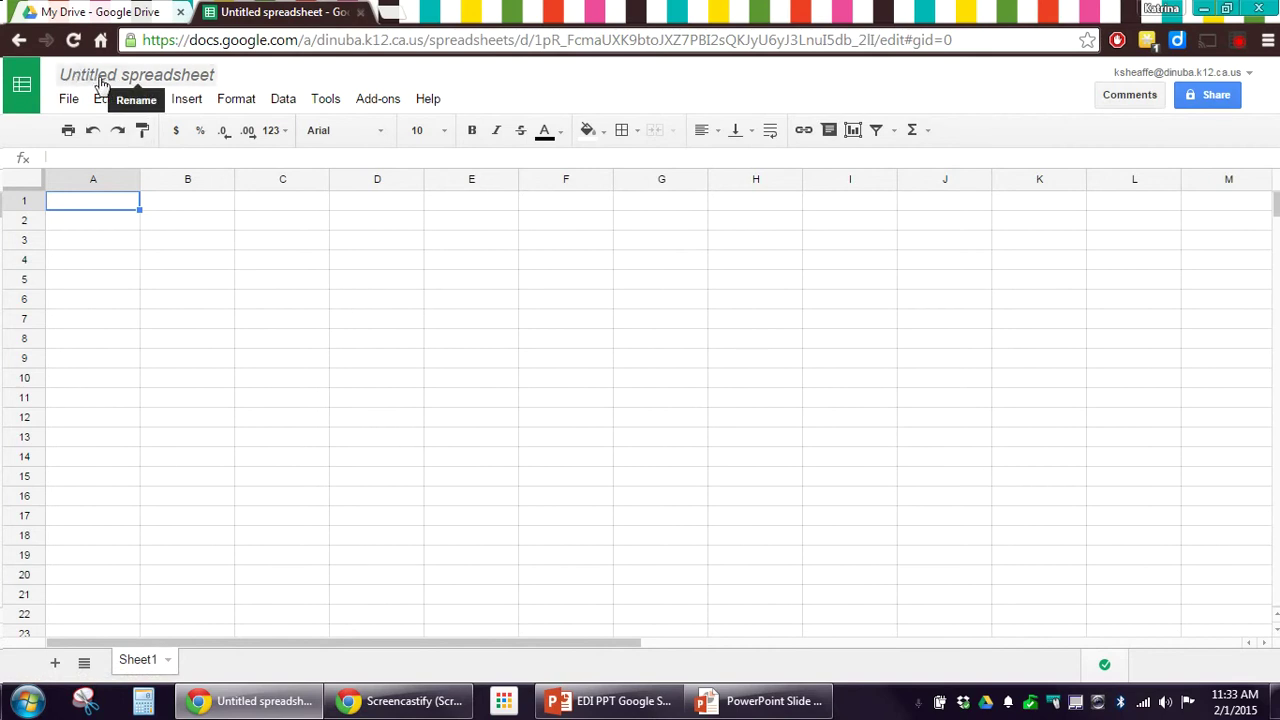
- Rename the spreadsheet to class number 2, the student's last and first name, and 'Practice'
left_click(172, 76)
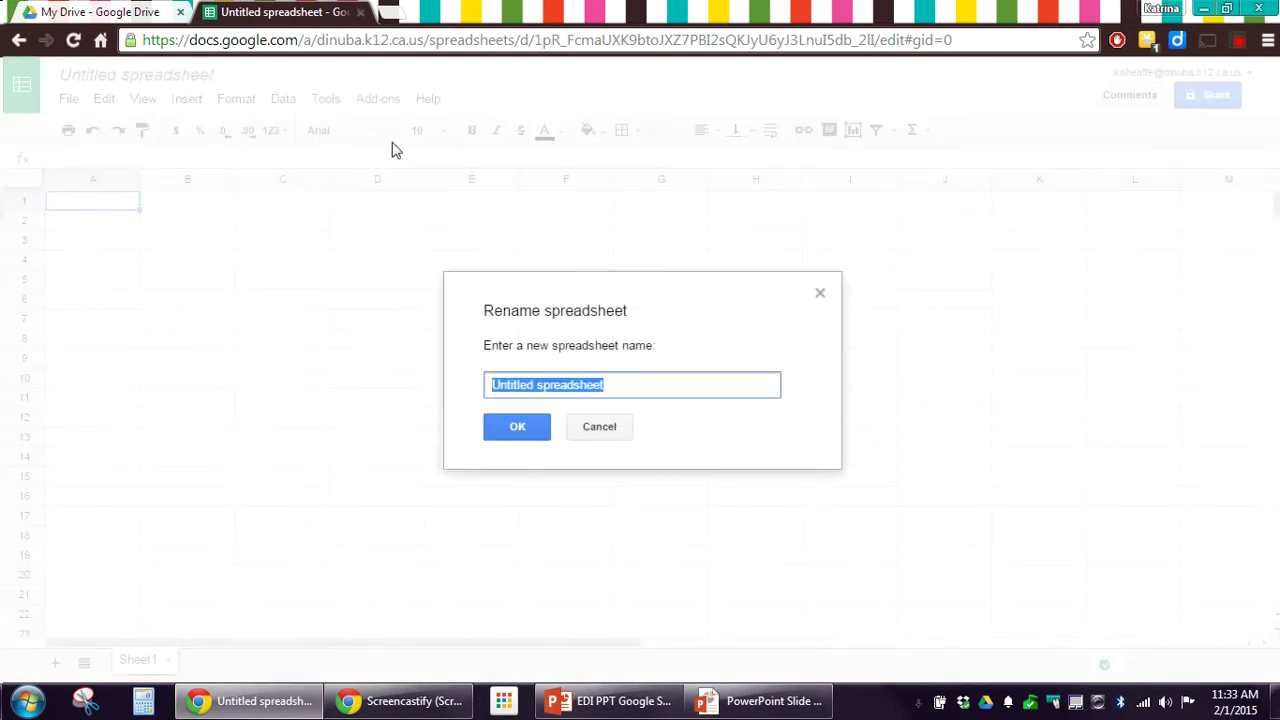
type("2")
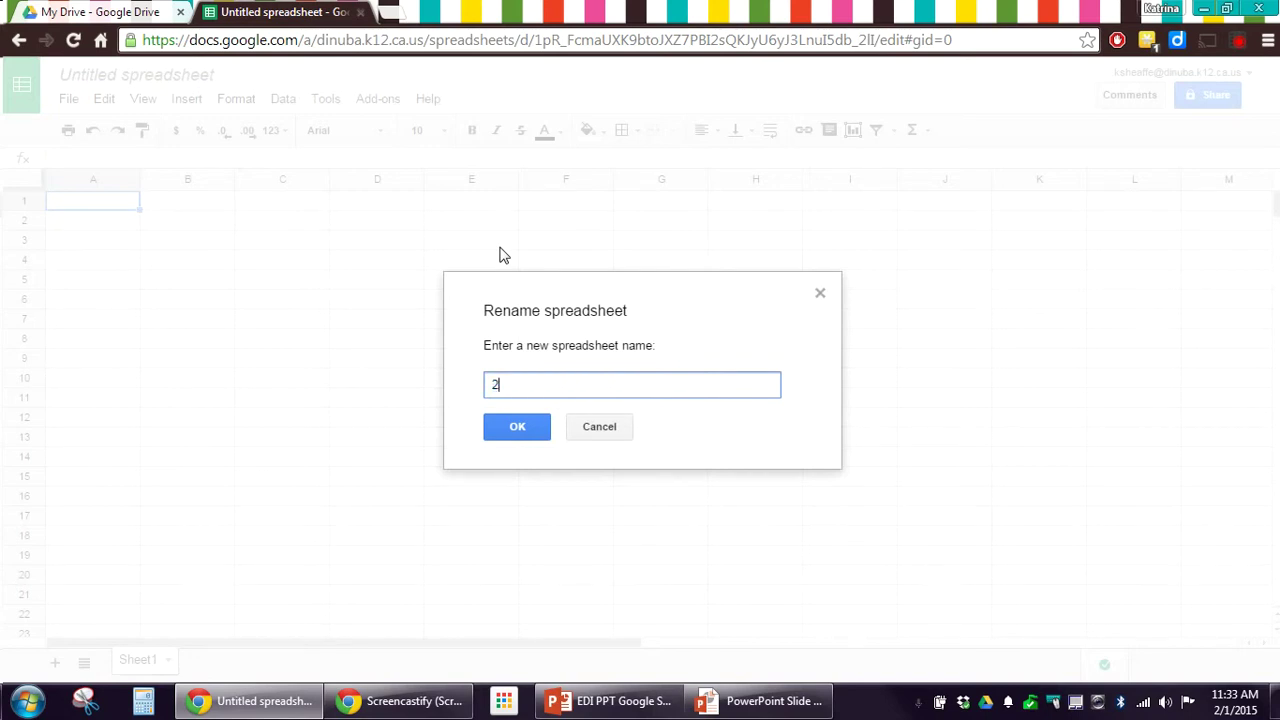
type(" Smith, Fred Practice")
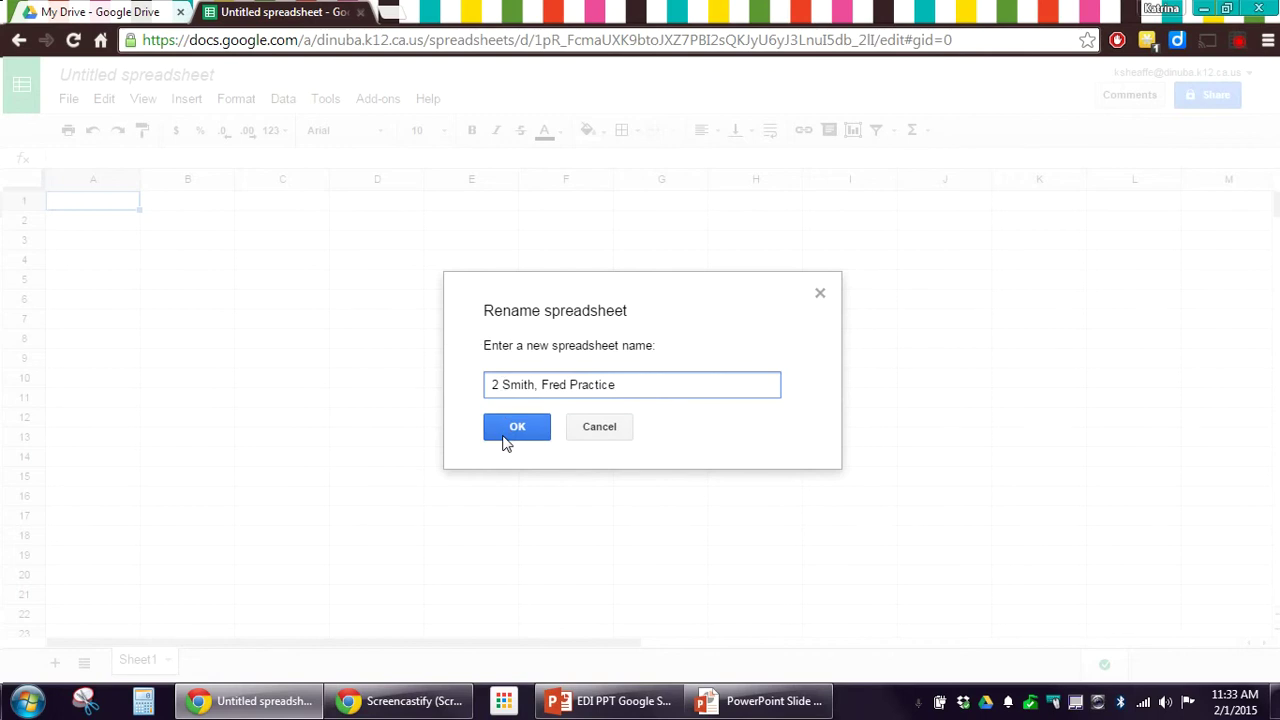
left_click(517, 432)
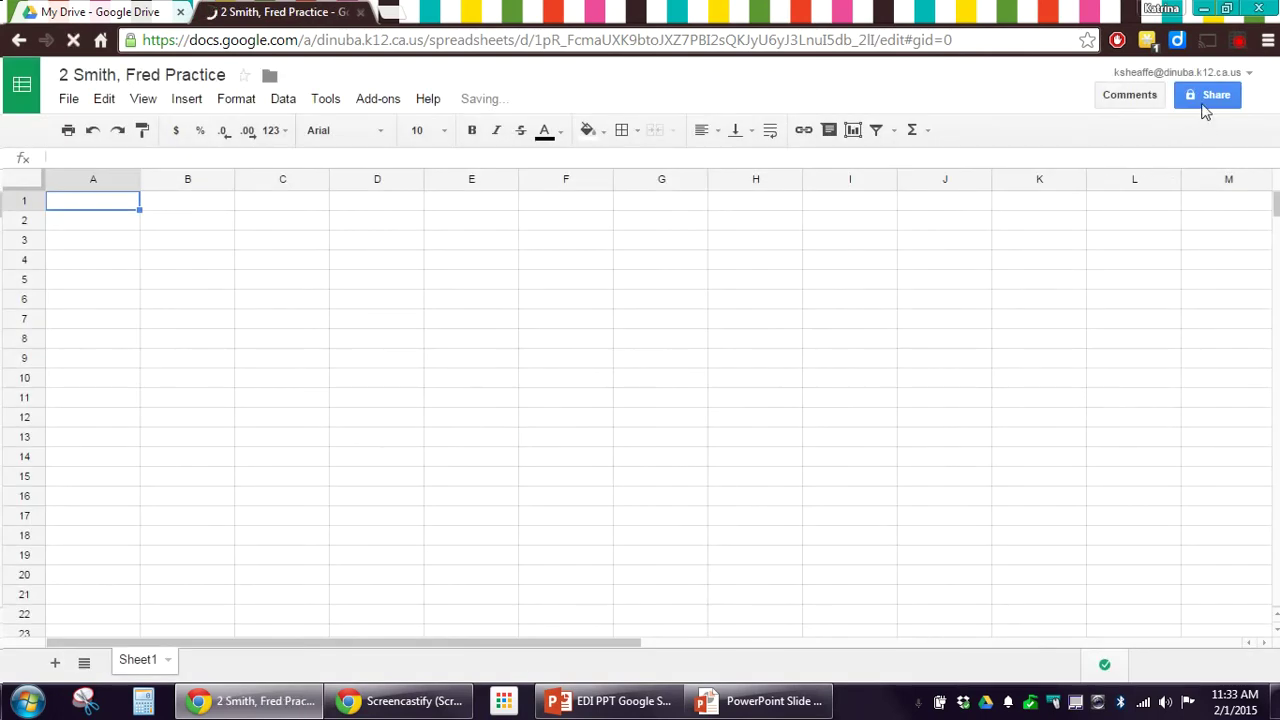
- Share the spreadsheet with the teacher's address and send the invitation
left_click(1204, 97)
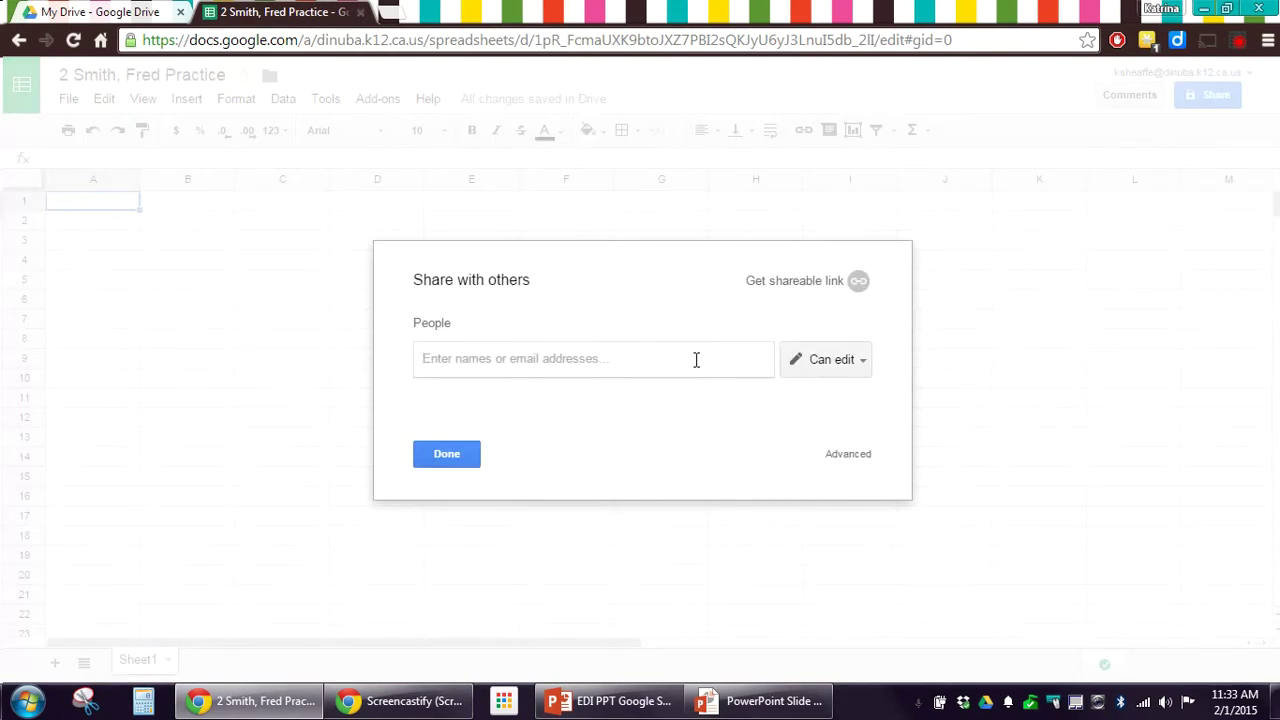
type("kshe")
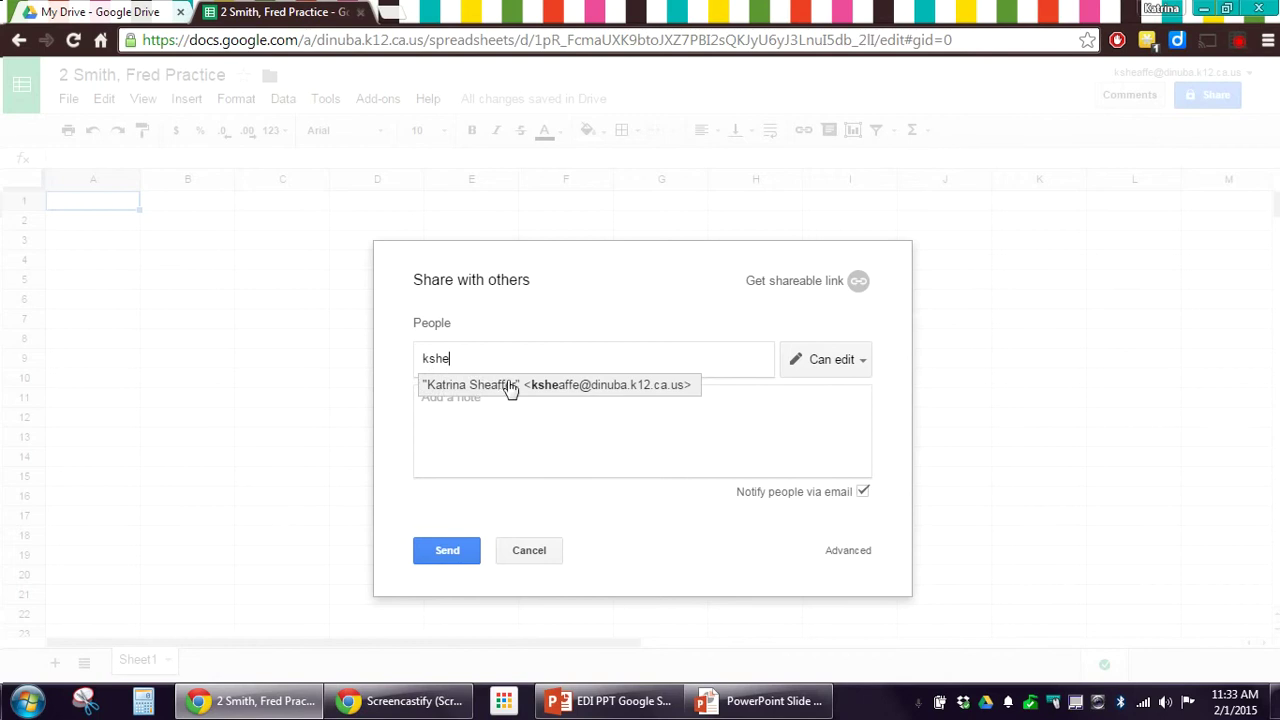
left_click(553, 389)
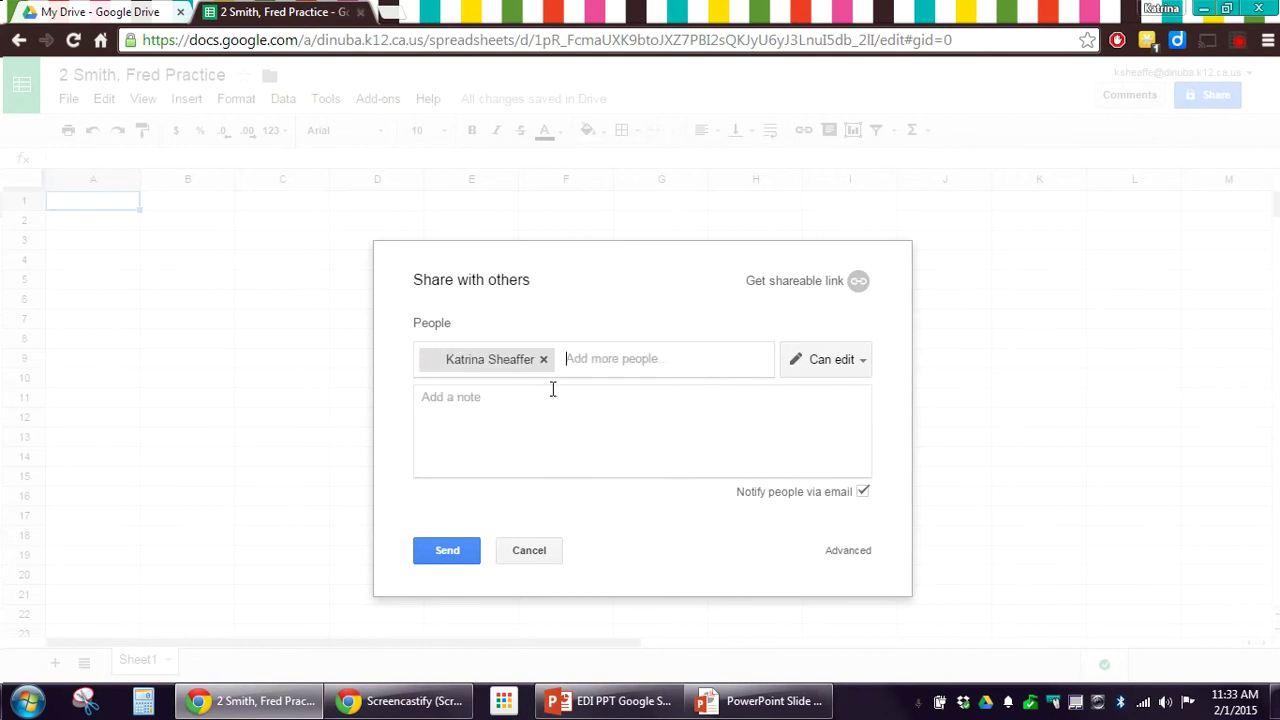
left_click(447, 553)
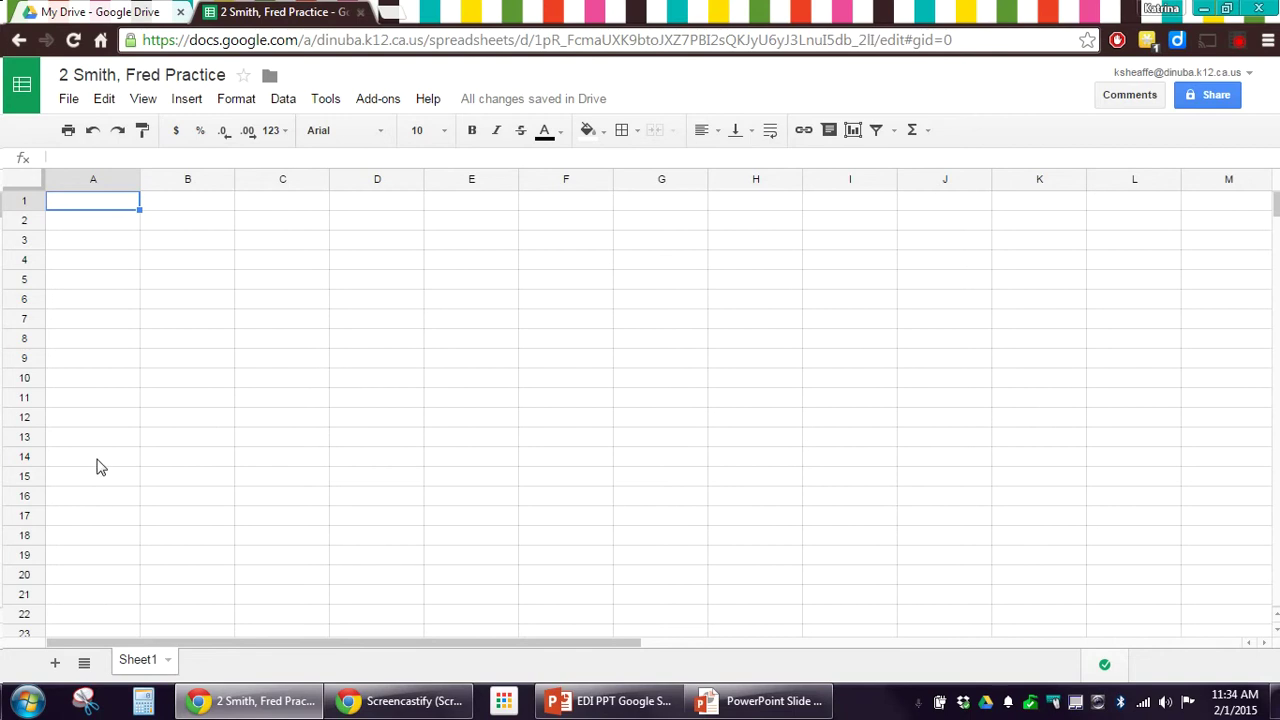
- Paste the schedule into A1 and review the name, title, PERIOD, TEACHER and CLASS entries
type("Fred Smith\t\t Class Schedule\t\t PERIOD\tTEACHER\tCLASS 1\tSheaffer\tComputer Apps 2\tCrecelius\tPE 3\tHiett\tMath 8 4\tHiett\tMath 8 5\tTabutol\tScience 8 6\tRico\tHistory 7\tEnns\tELA 8 8\tEnns\tELA 8 AR\tGarcia\tReading")
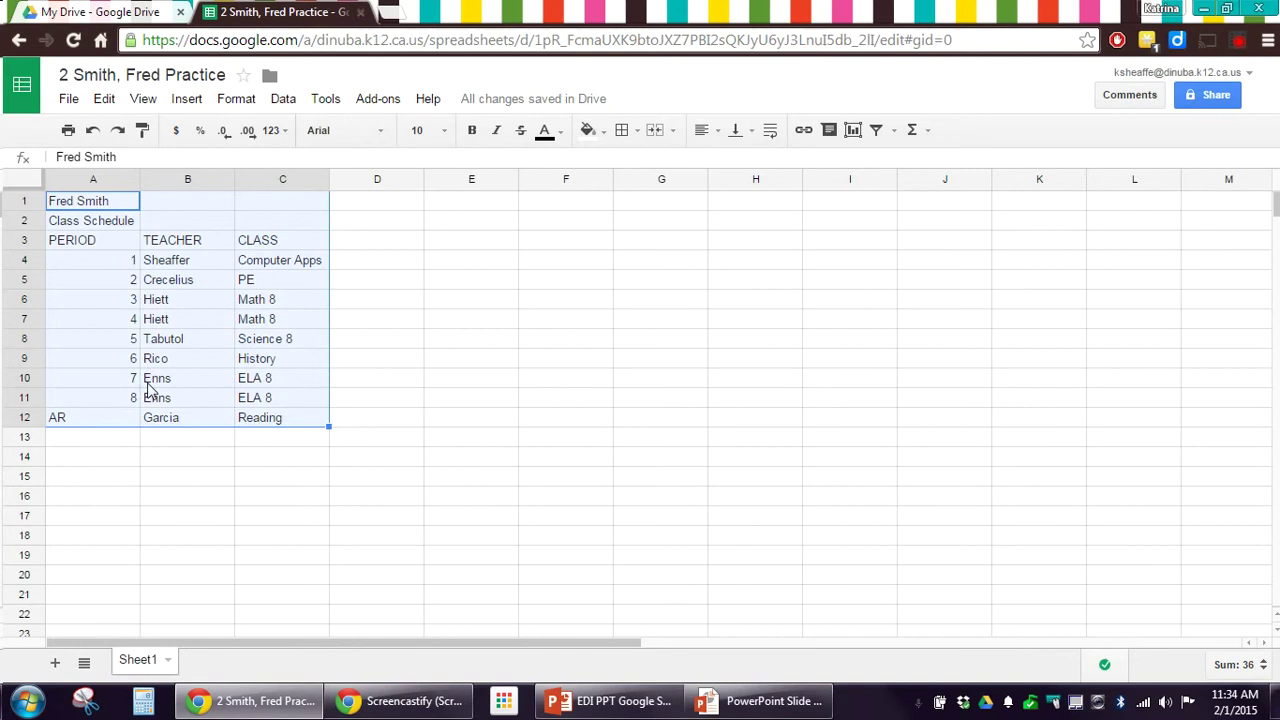
left_click(88, 207)
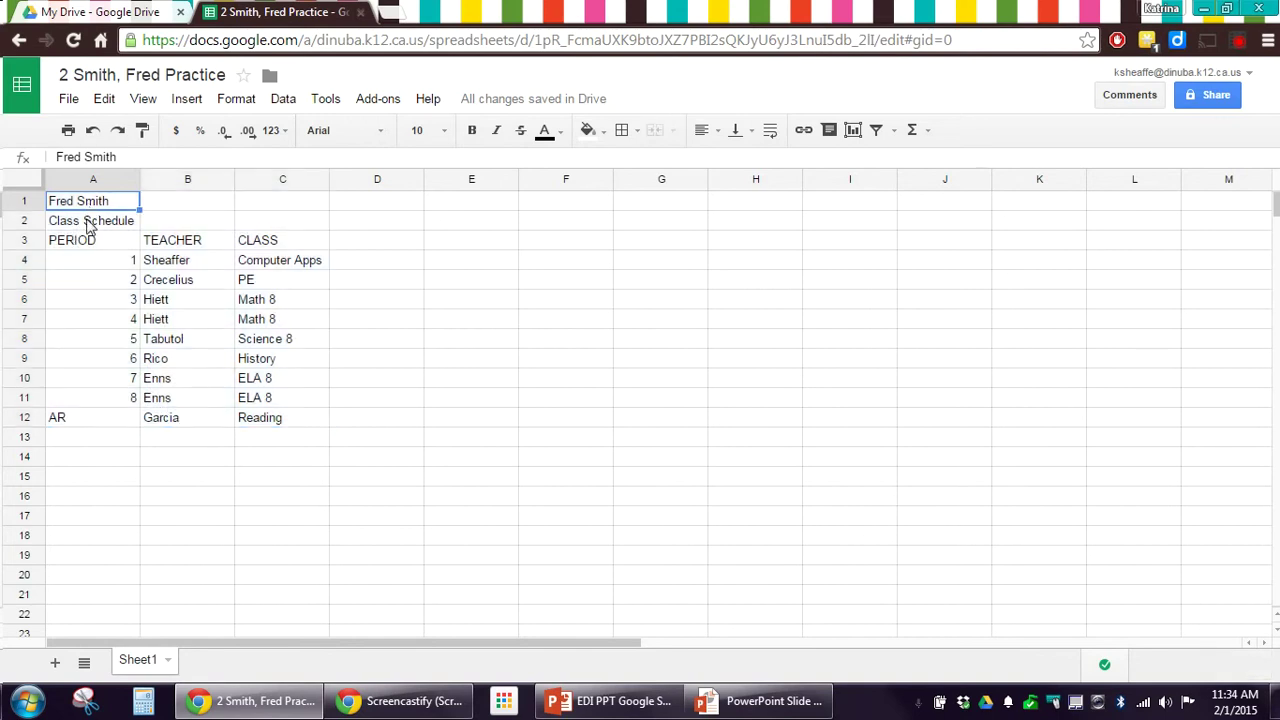
left_click(88, 222)
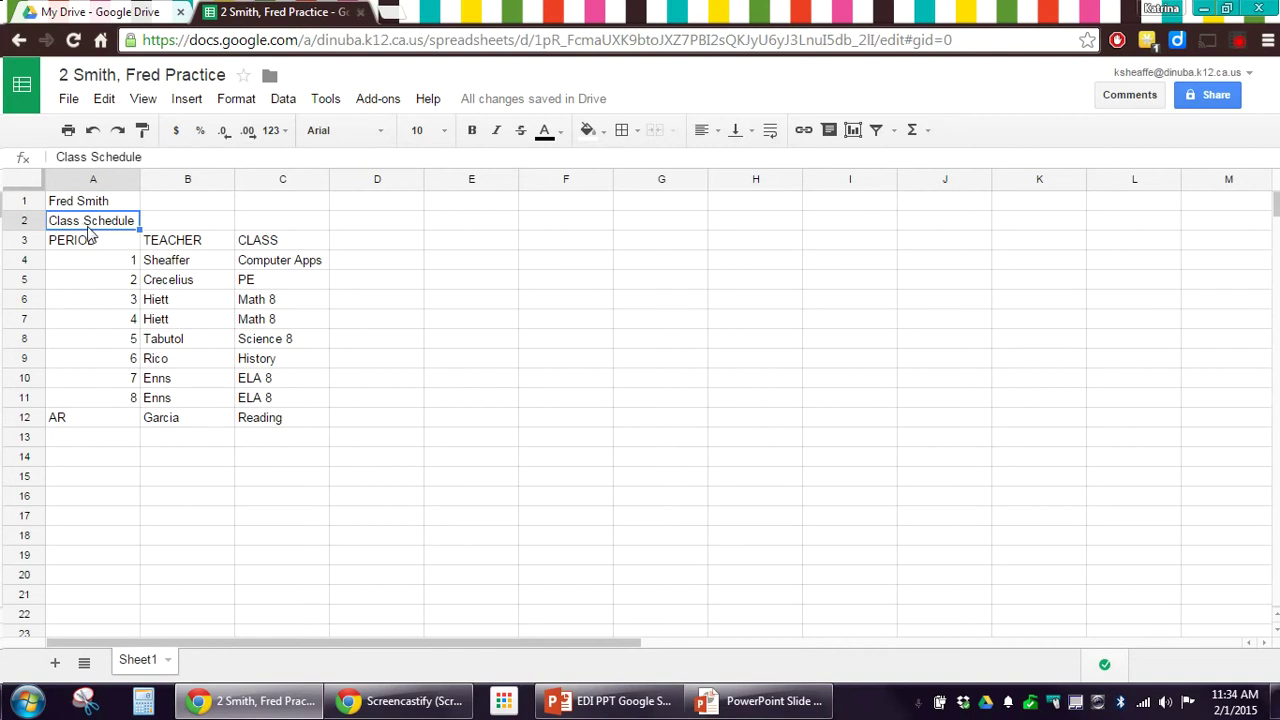
left_click(81, 249)
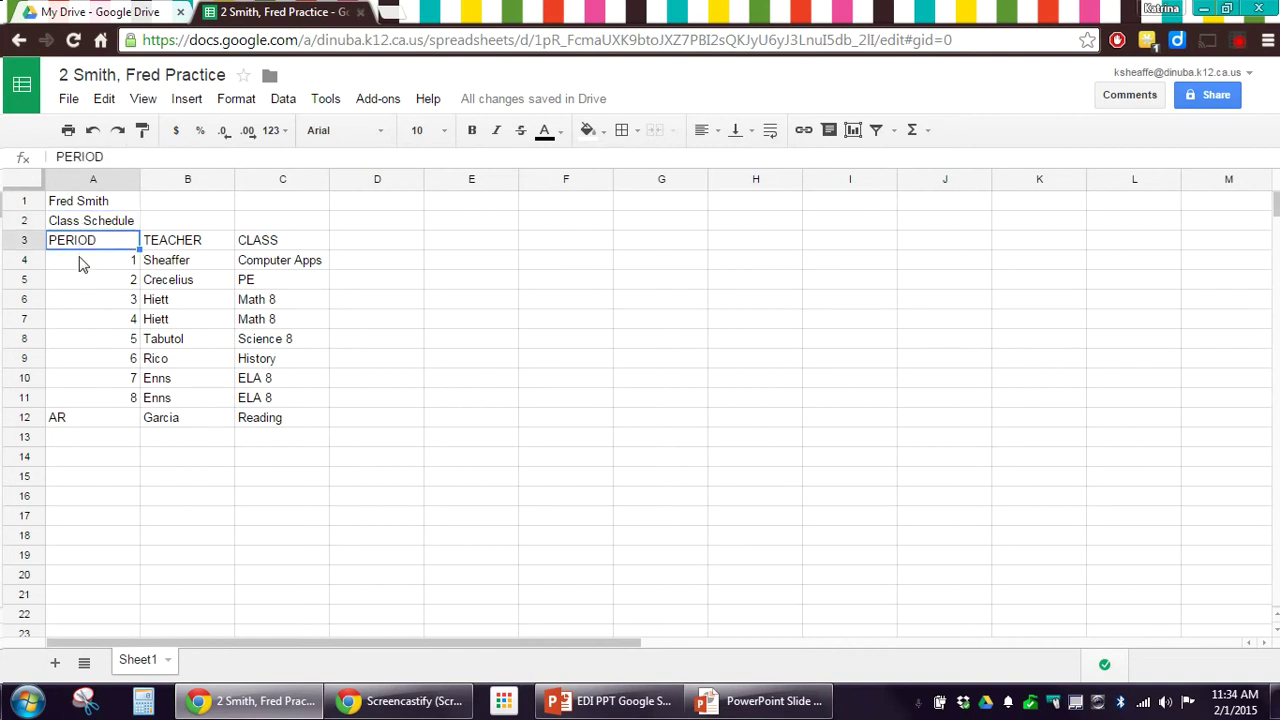
left_click(82, 264)
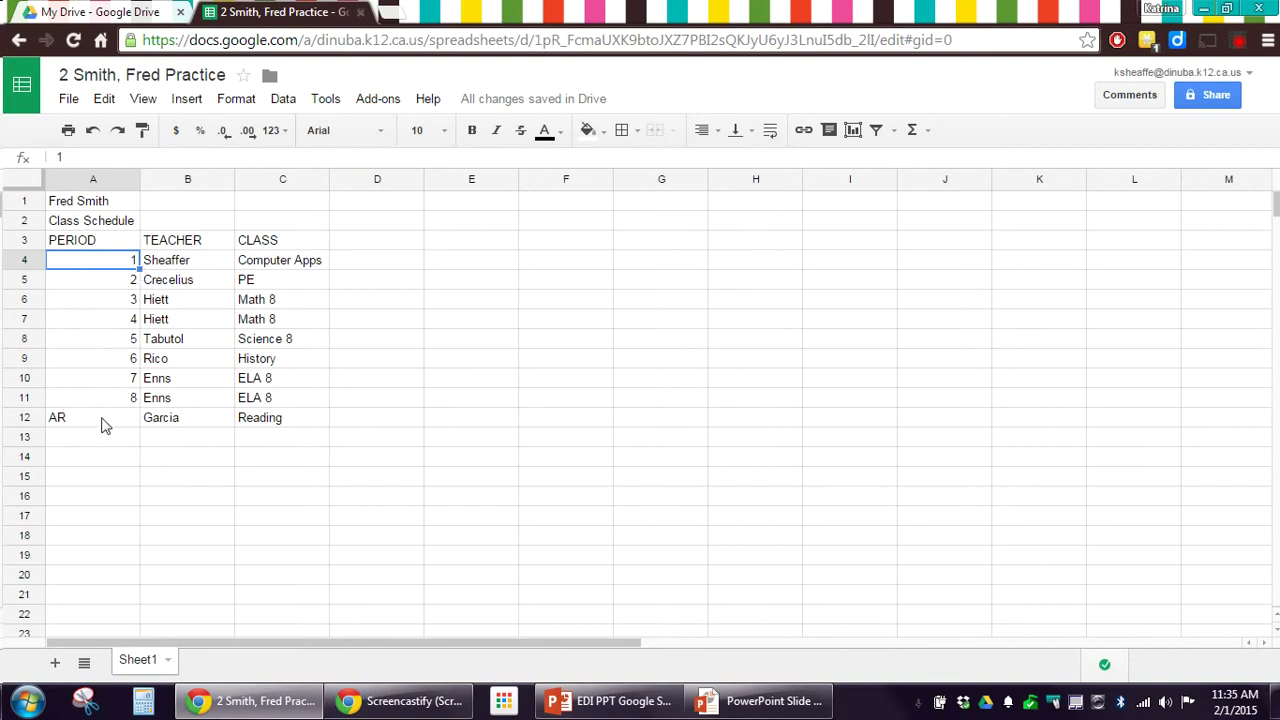
left_click(183, 246)
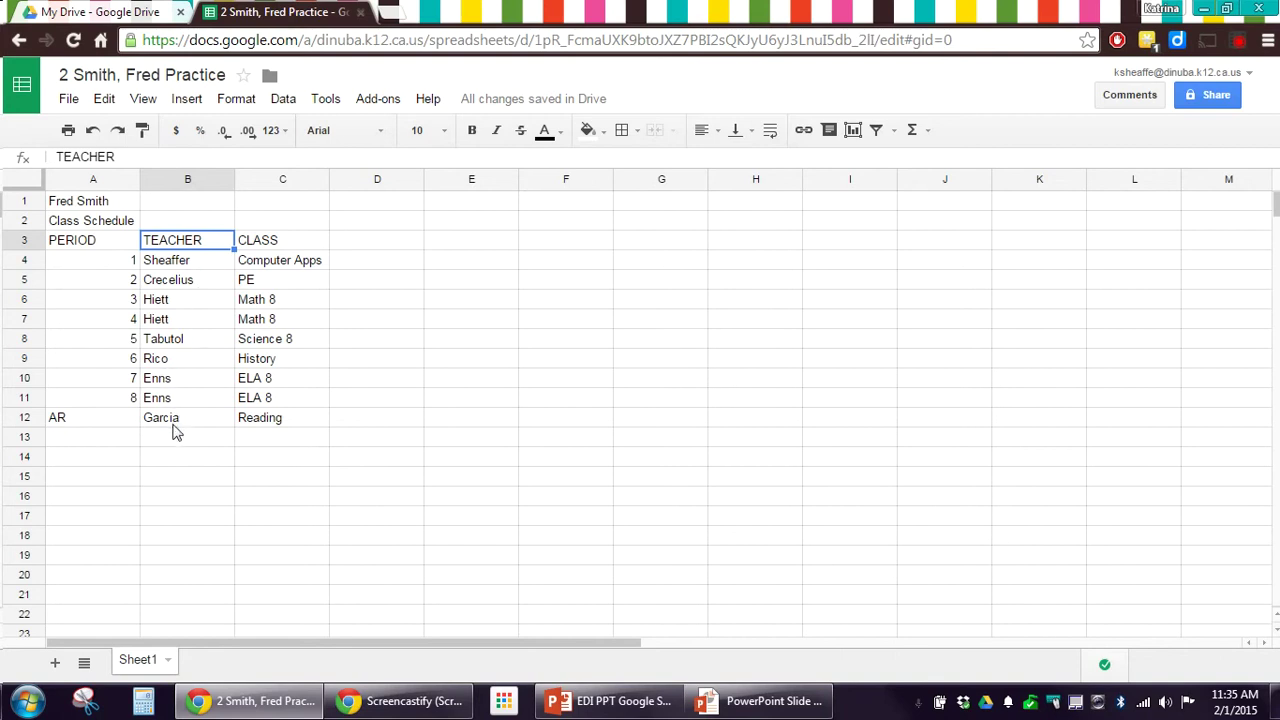
left_click(297, 244)
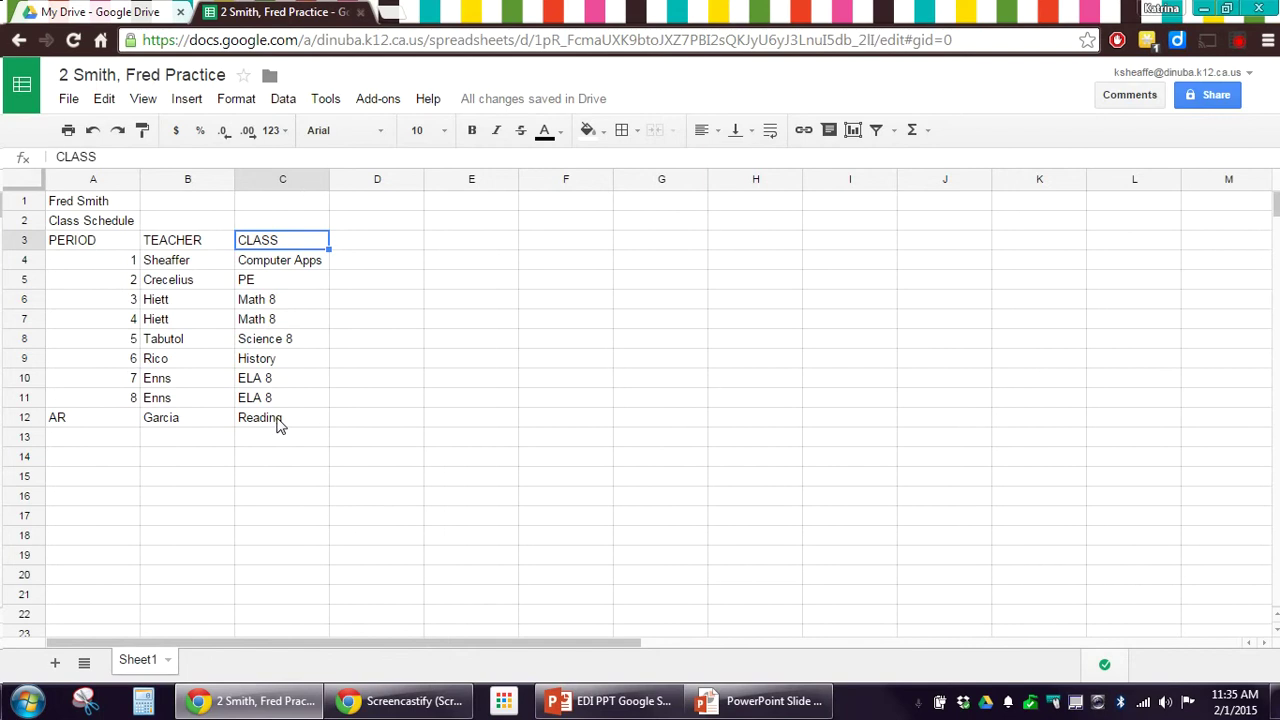
left_click(1238, 42)
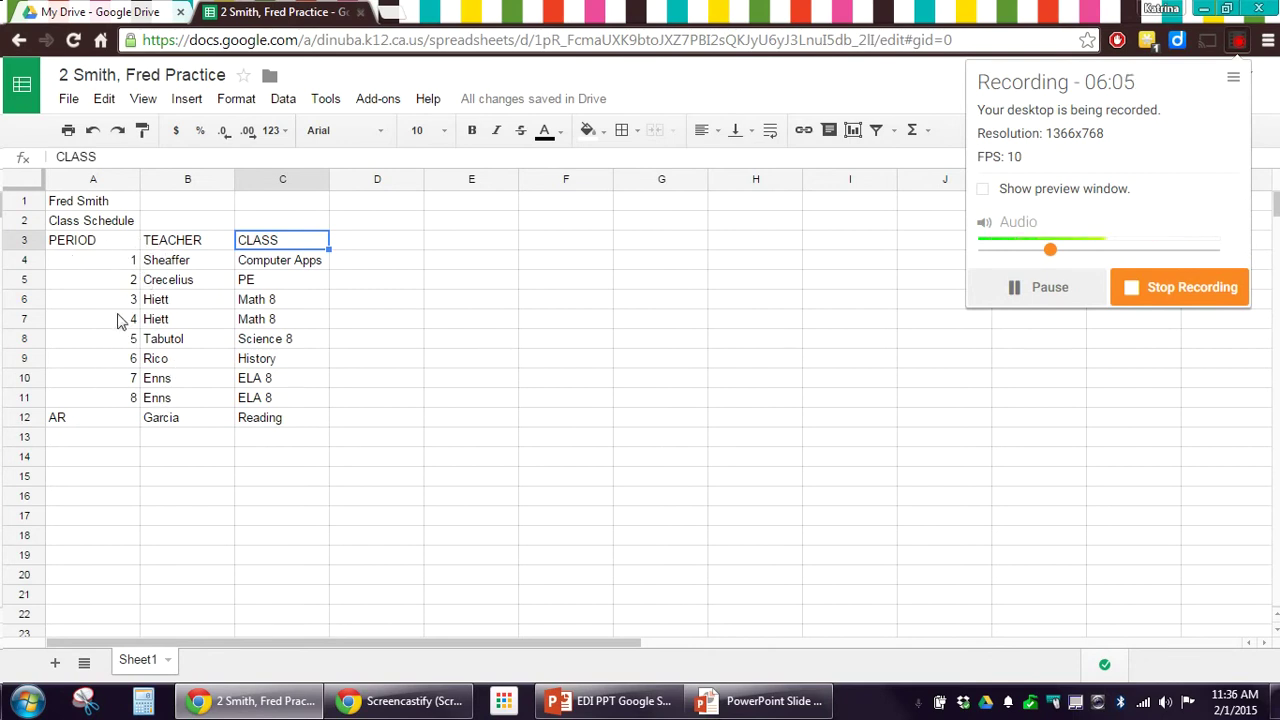
- Merge A1:C1 and centre the student's name in it
left_click(100, 202)
mouse_move(100, 202)
left_mouse_down()
mouse_move(168, 208)
mouse_move(104, 216)
mouse_move(300, 190)
left_mouse_up()
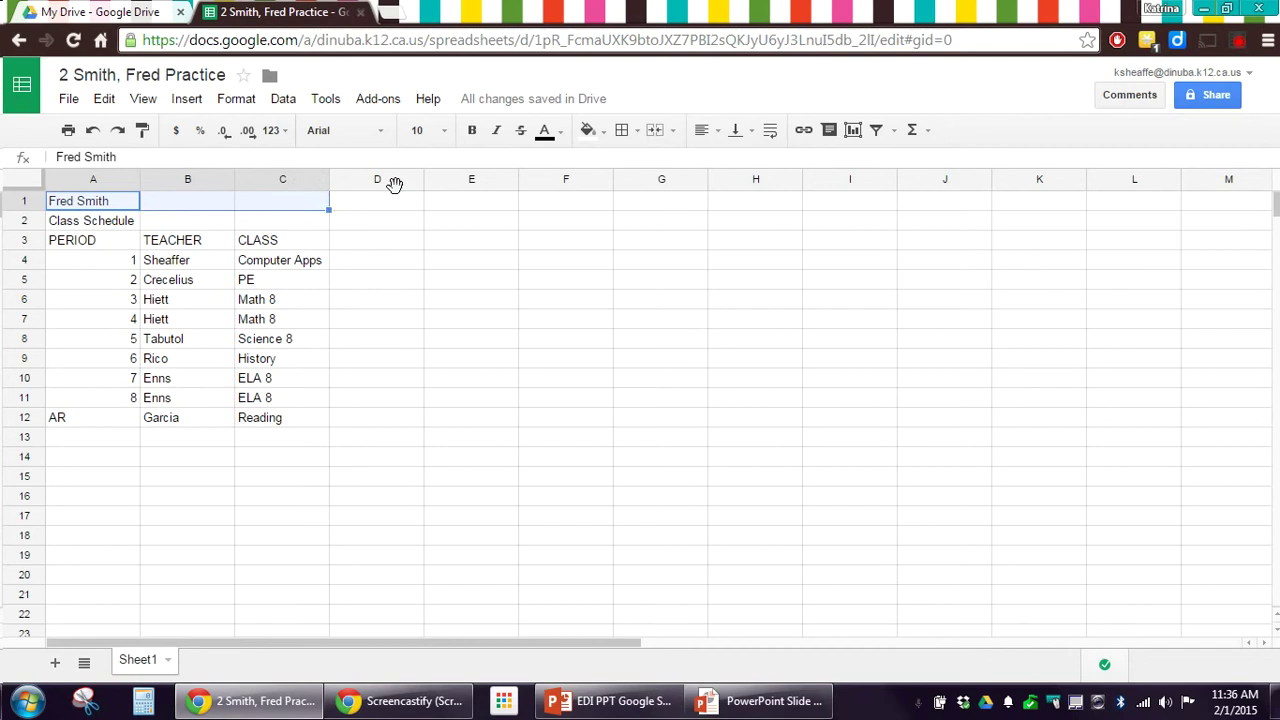
left_click(655, 132)
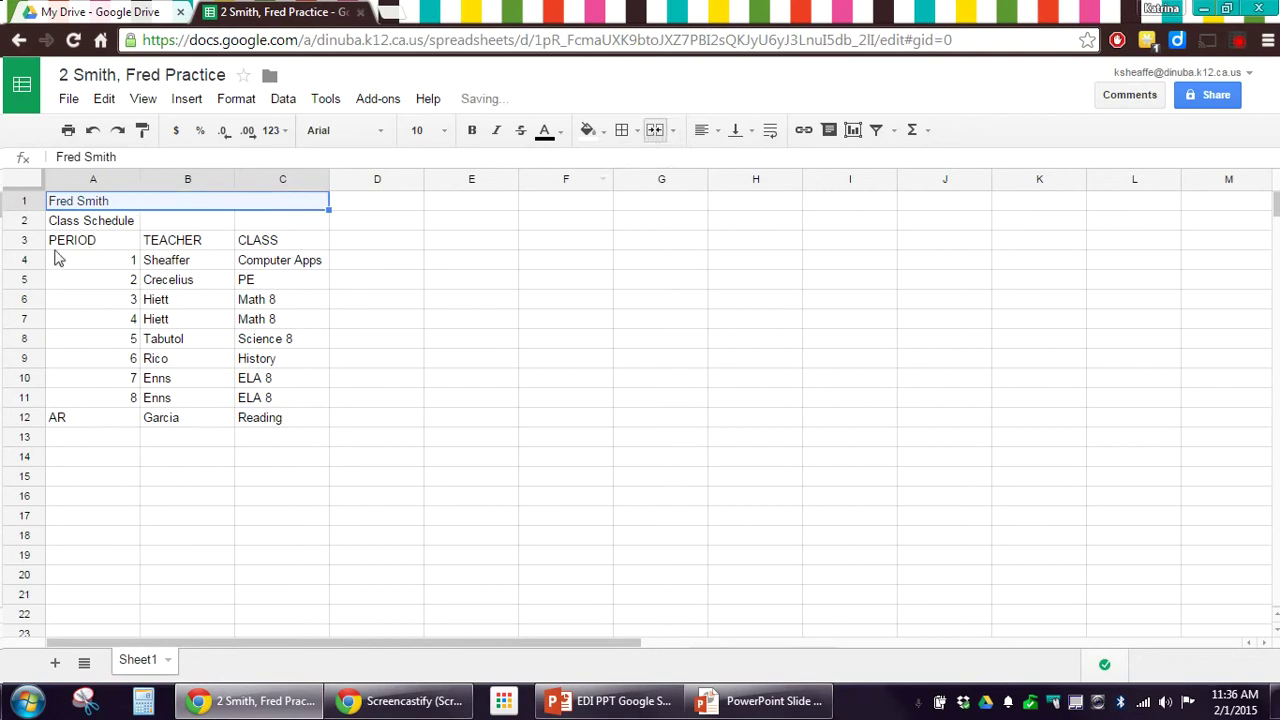
left_click(712, 130)
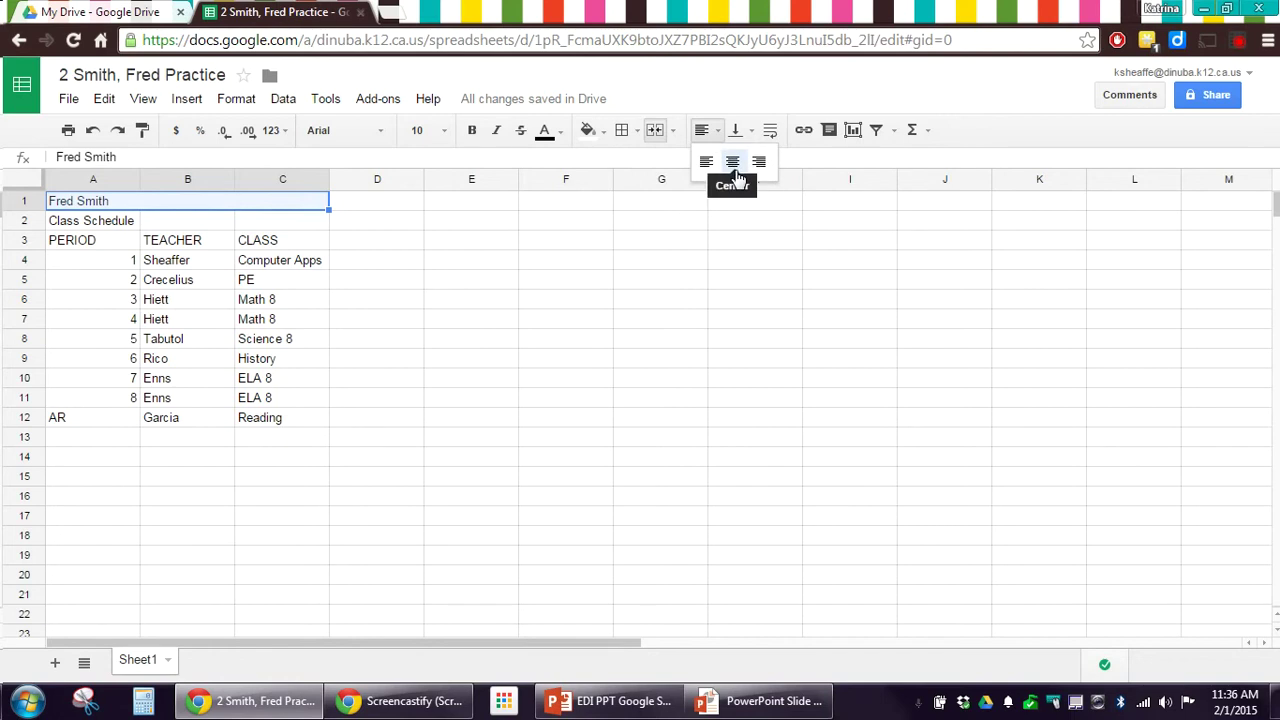
left_click(733, 162)
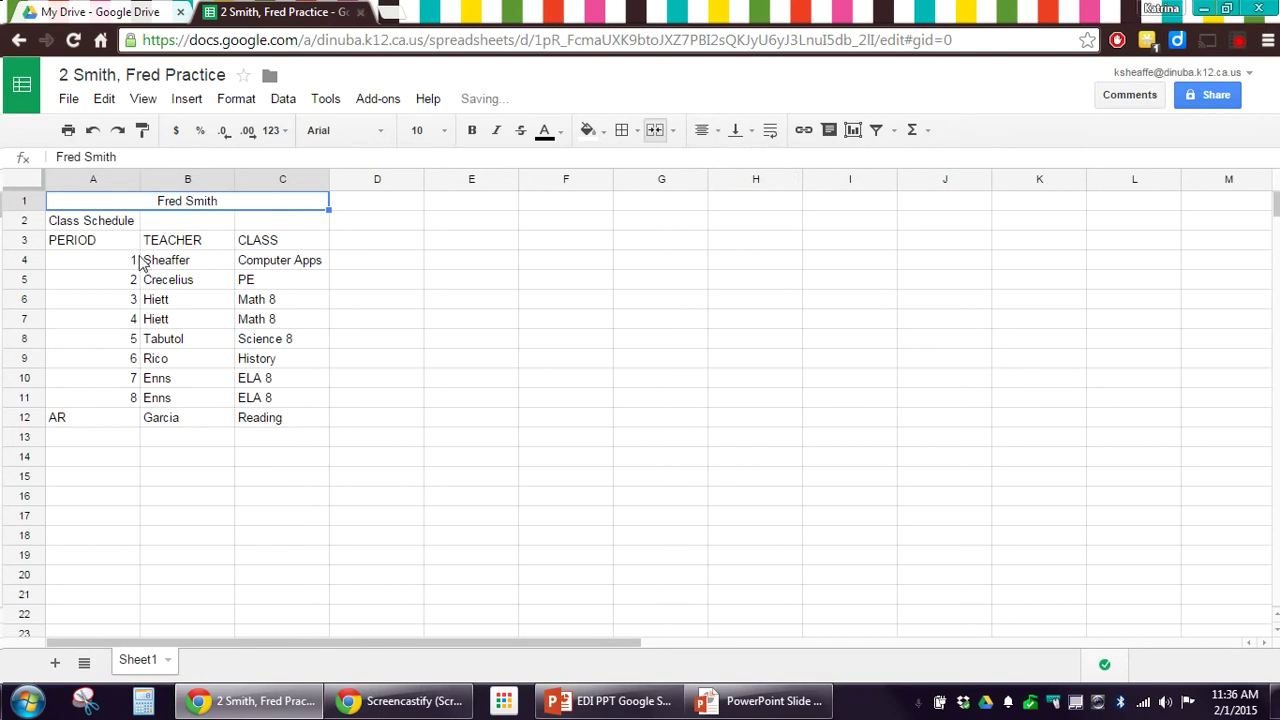
- Merge A2:C2 and centre the Class Schedule title in it
left_click(100, 228)
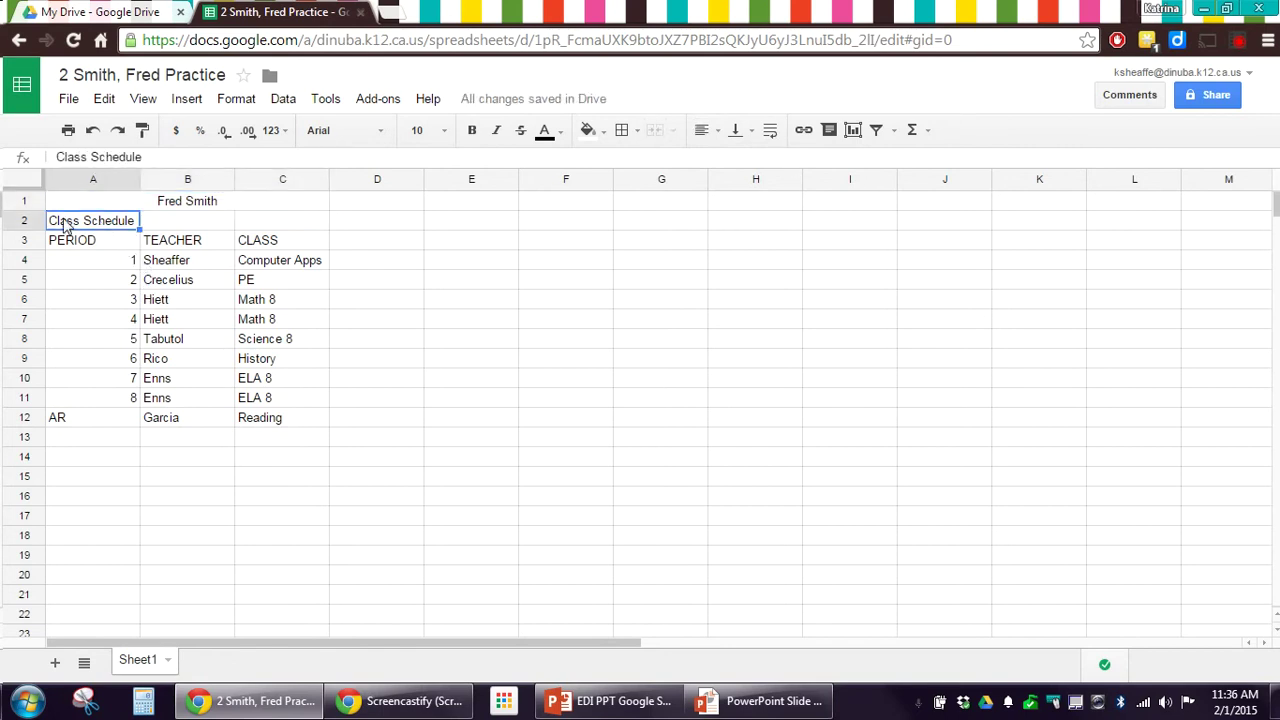
left_click_drag(65, 226, 277, 221)
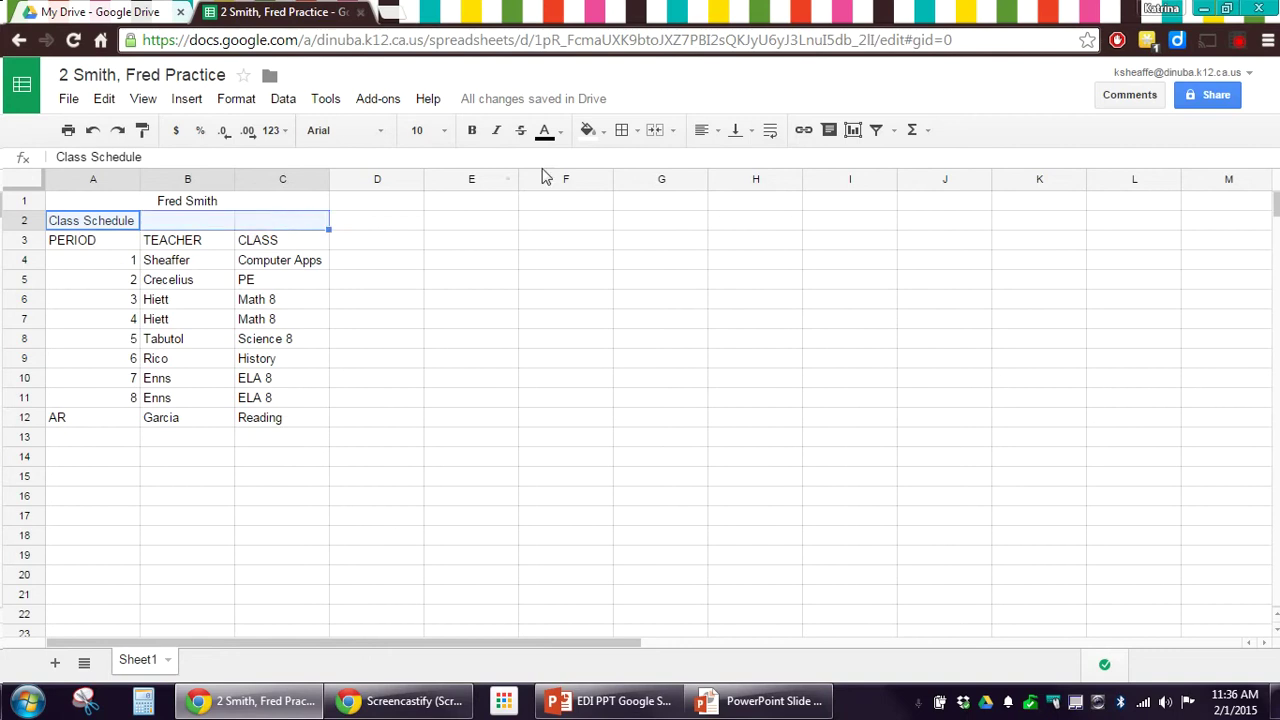
left_click(652, 132)
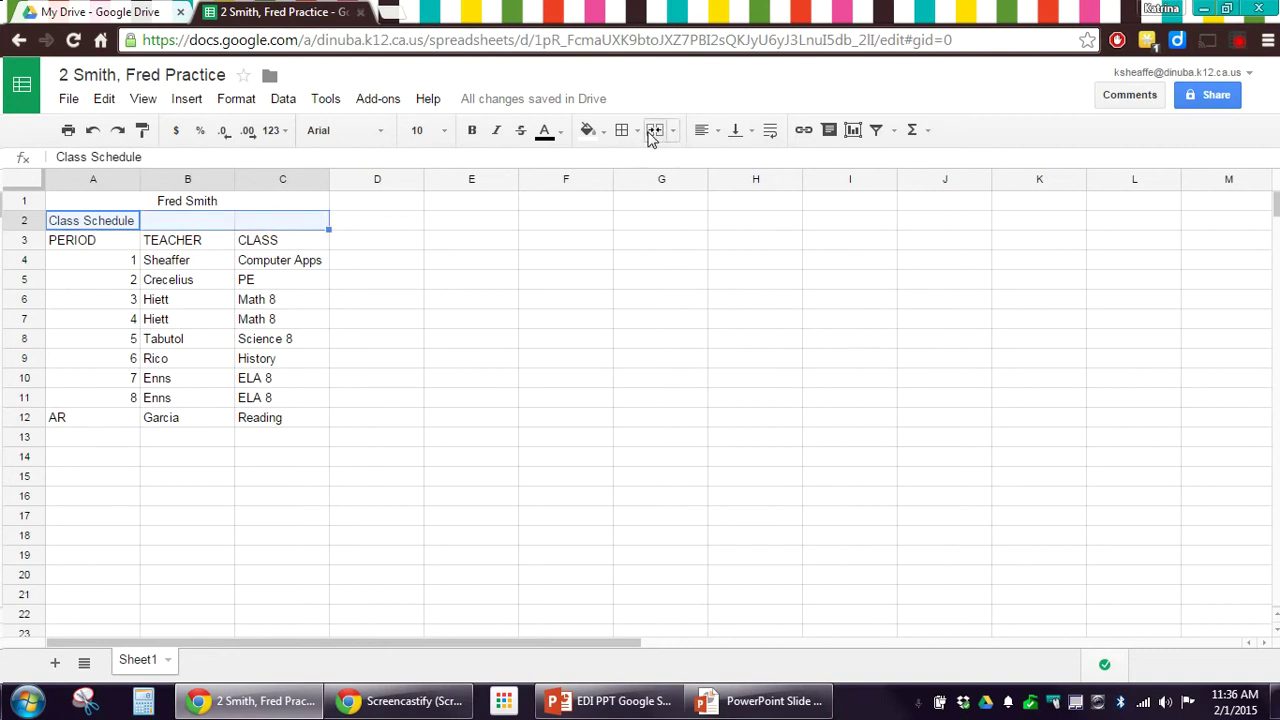
left_click(702, 131)
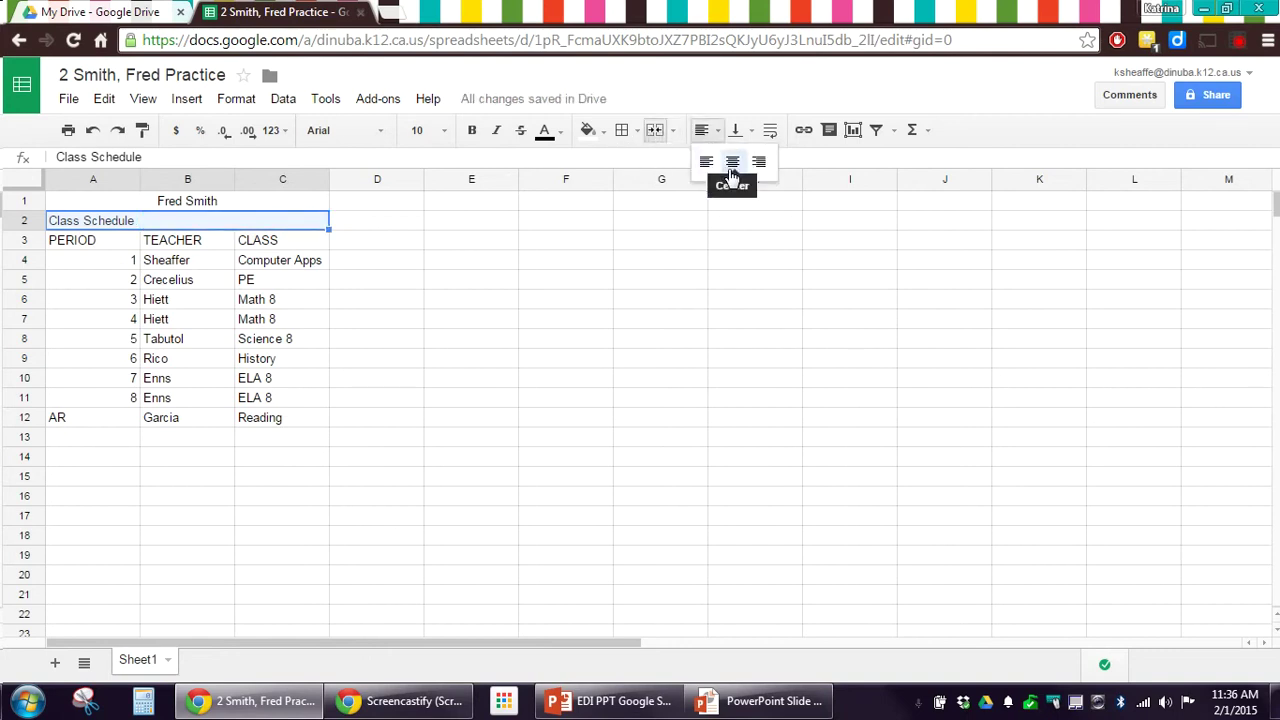
left_click(731, 168)
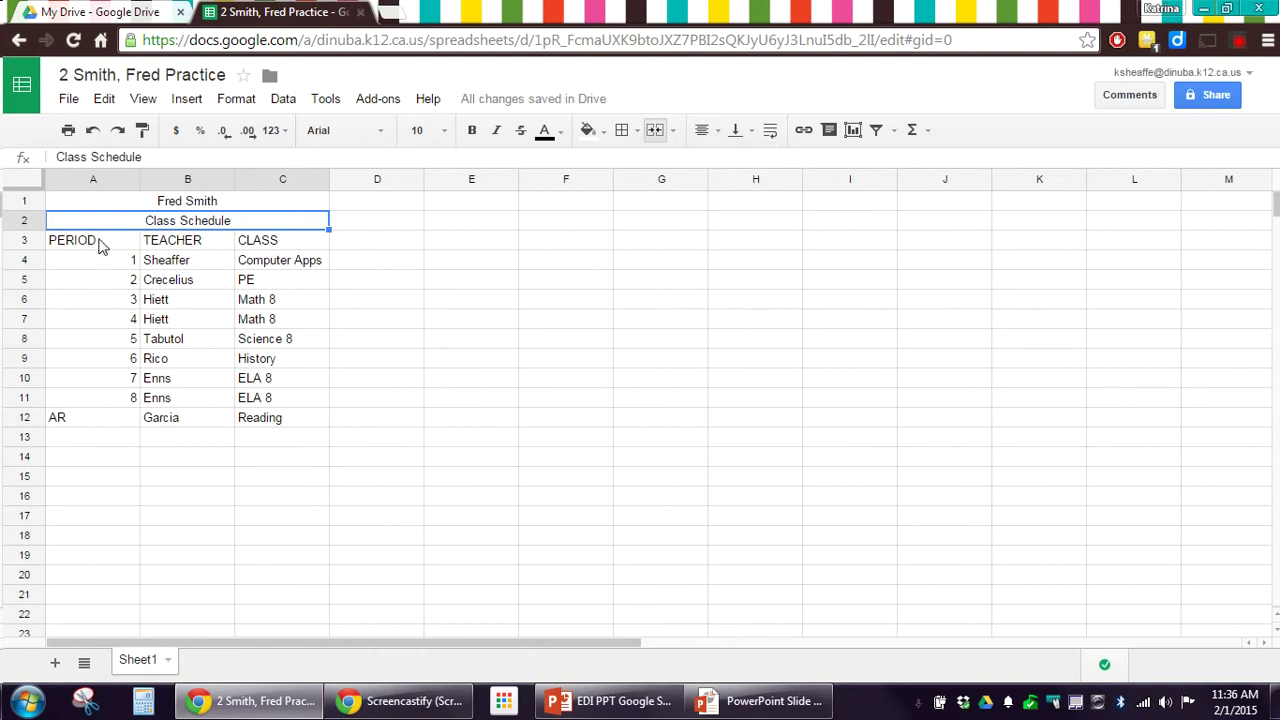
- Centre A3:A12, from the PERIOD heading down to AR
left_click_drag(72, 246, 95, 420)
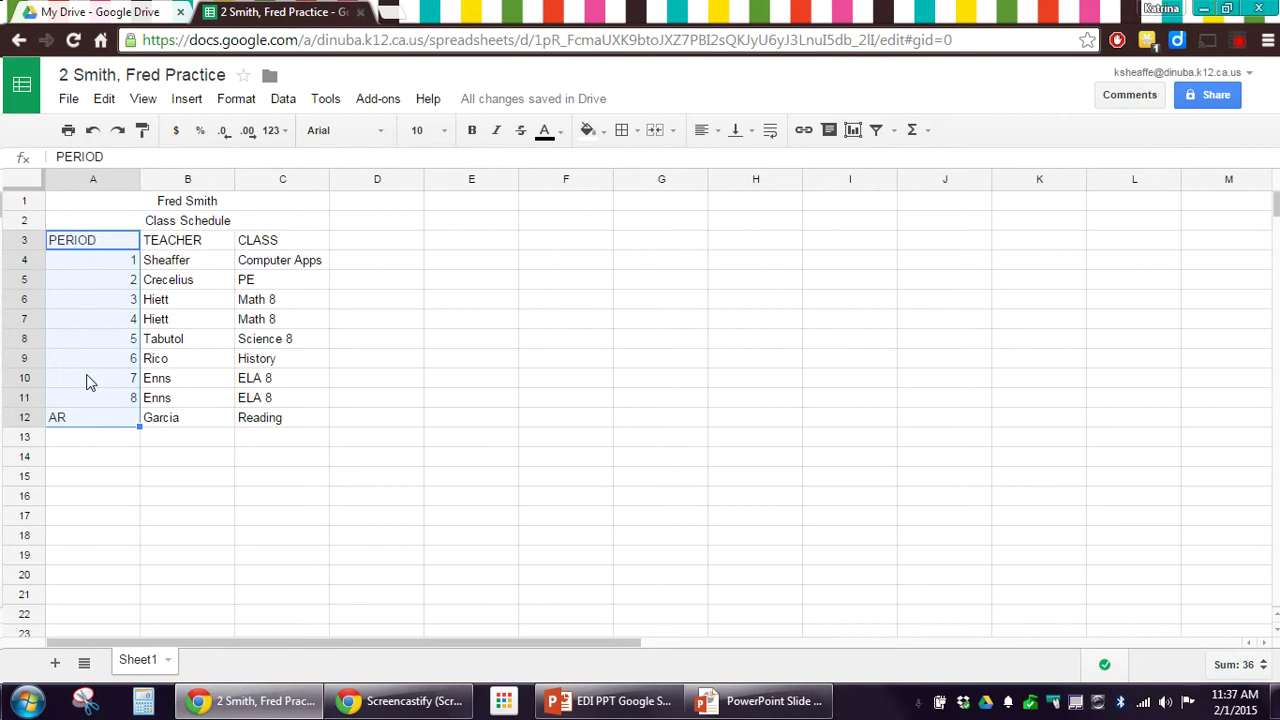
left_click(707, 130)
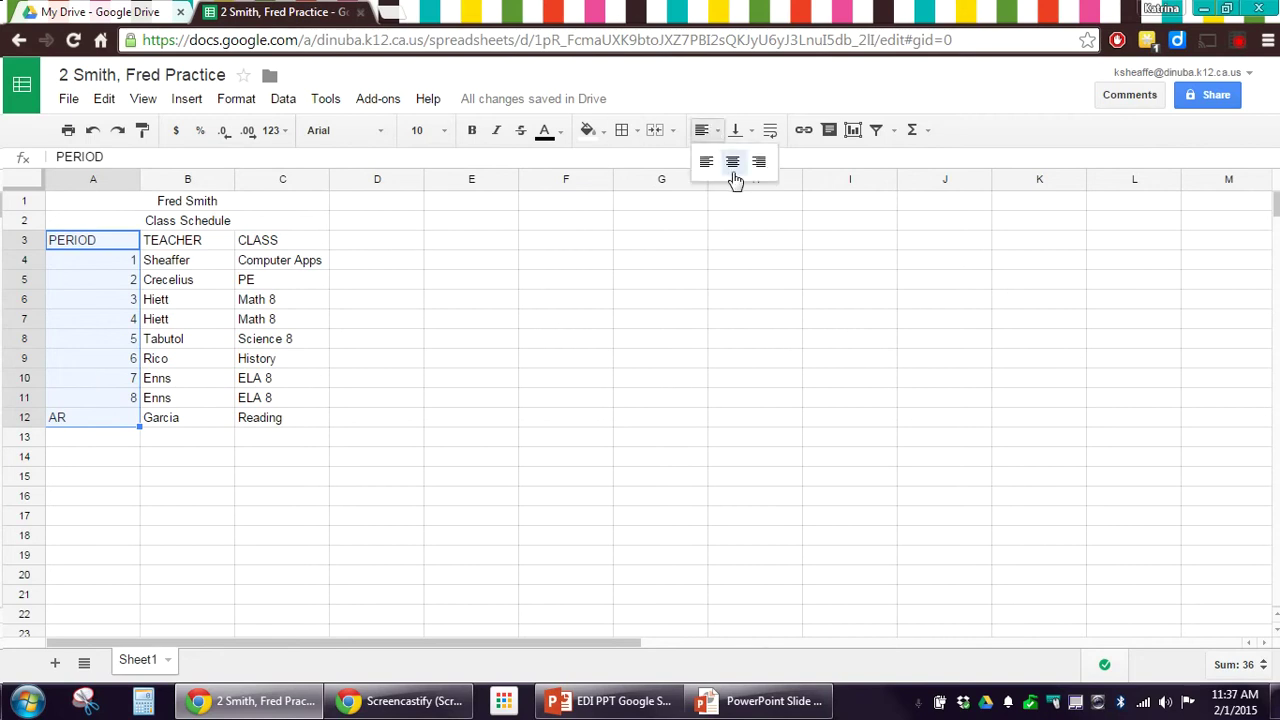
left_click(733, 162)
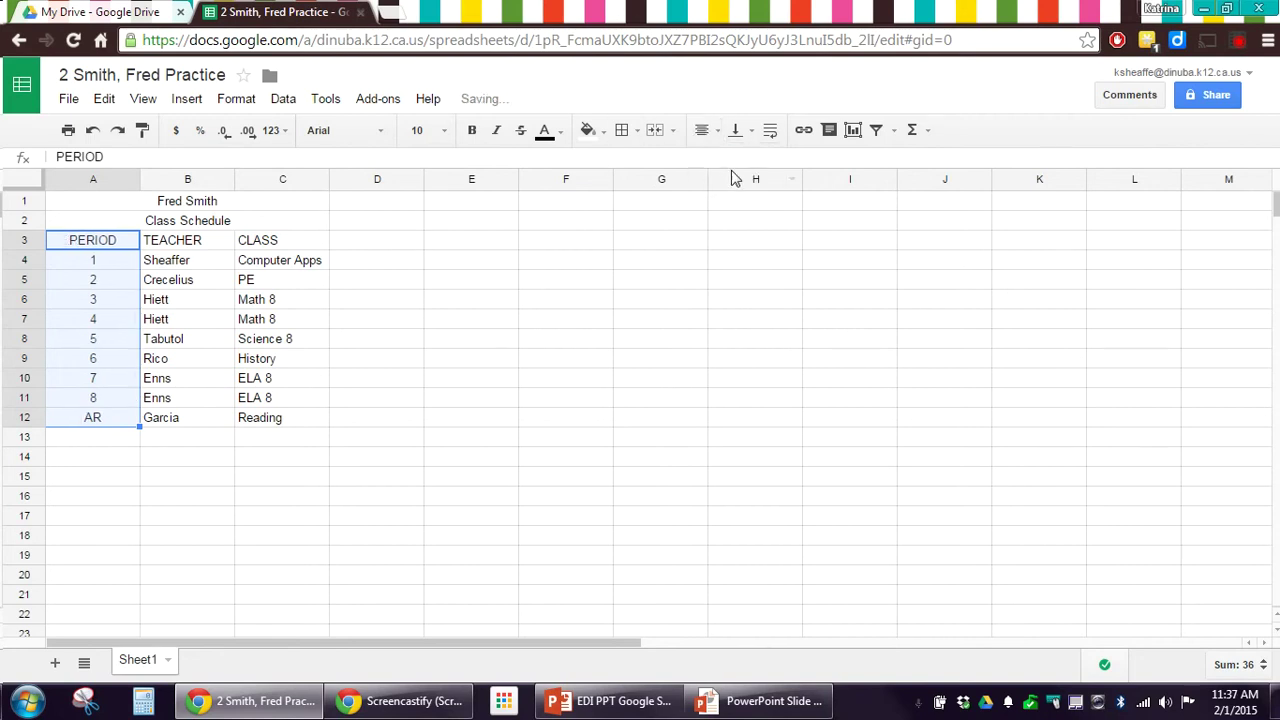
- Set the student-name title in A1 to Verdana, size 18
left_click(152, 478)
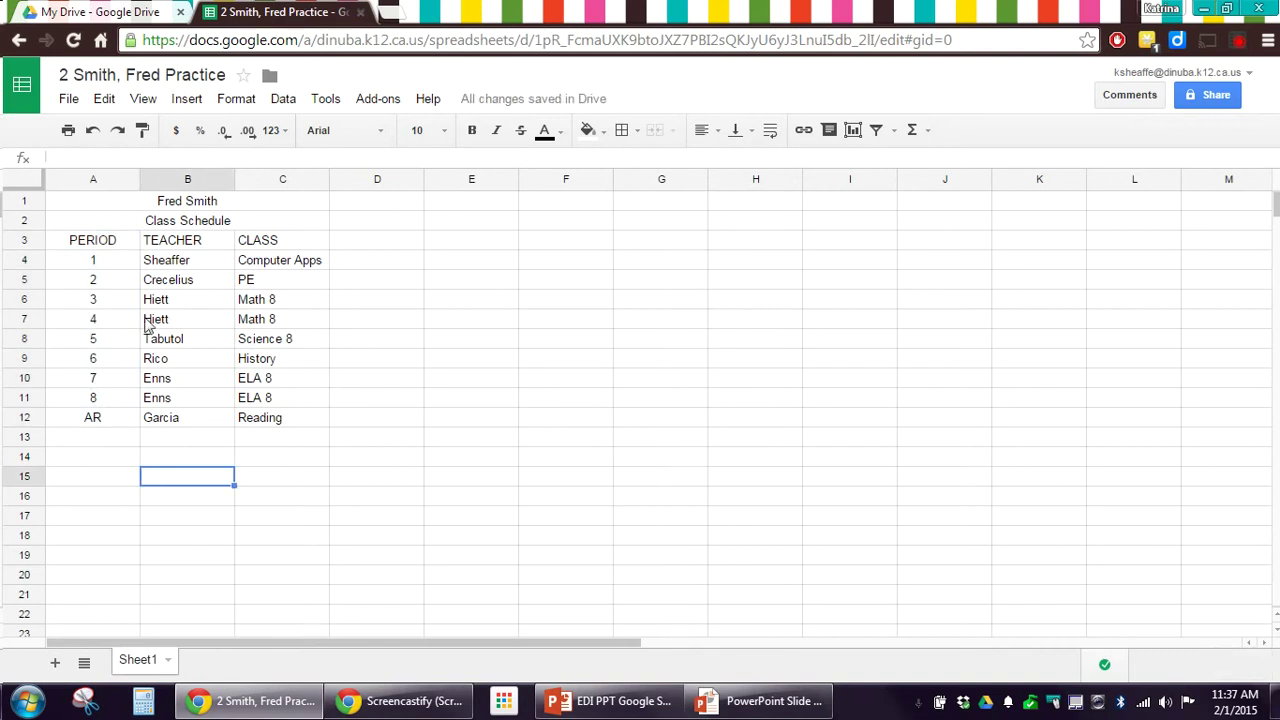
left_click(178, 203)
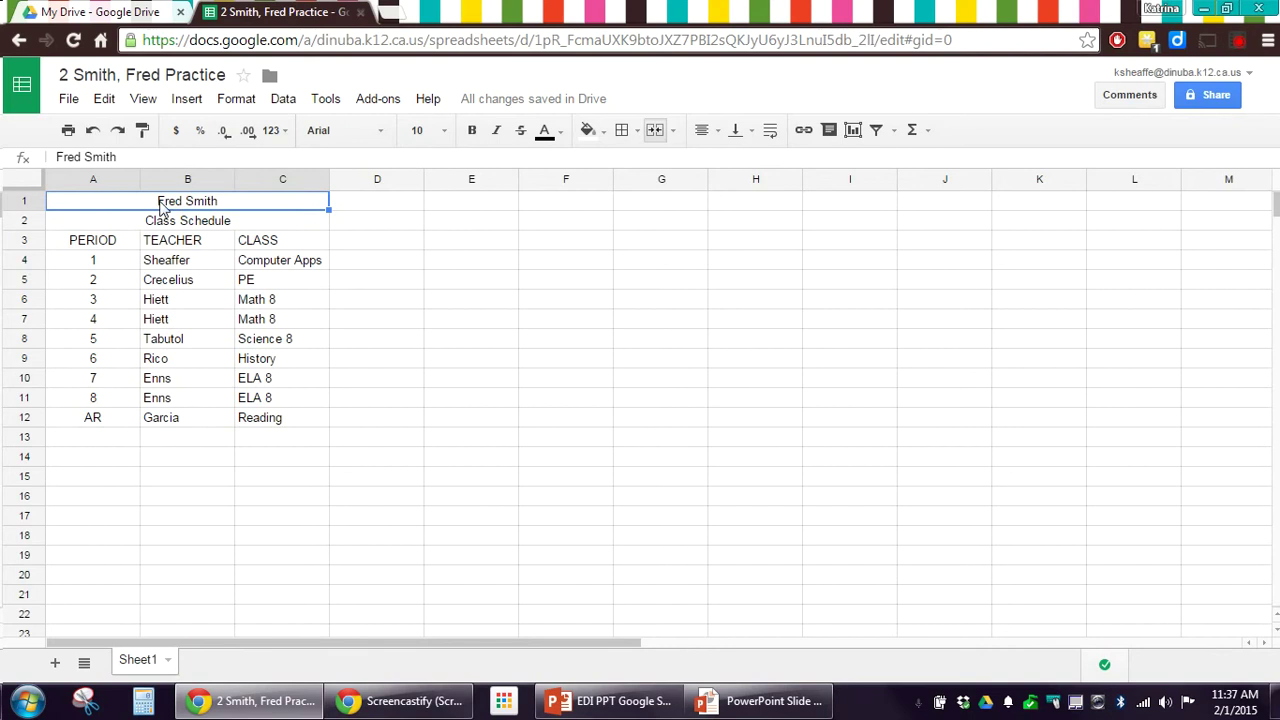
left_click(381, 138)
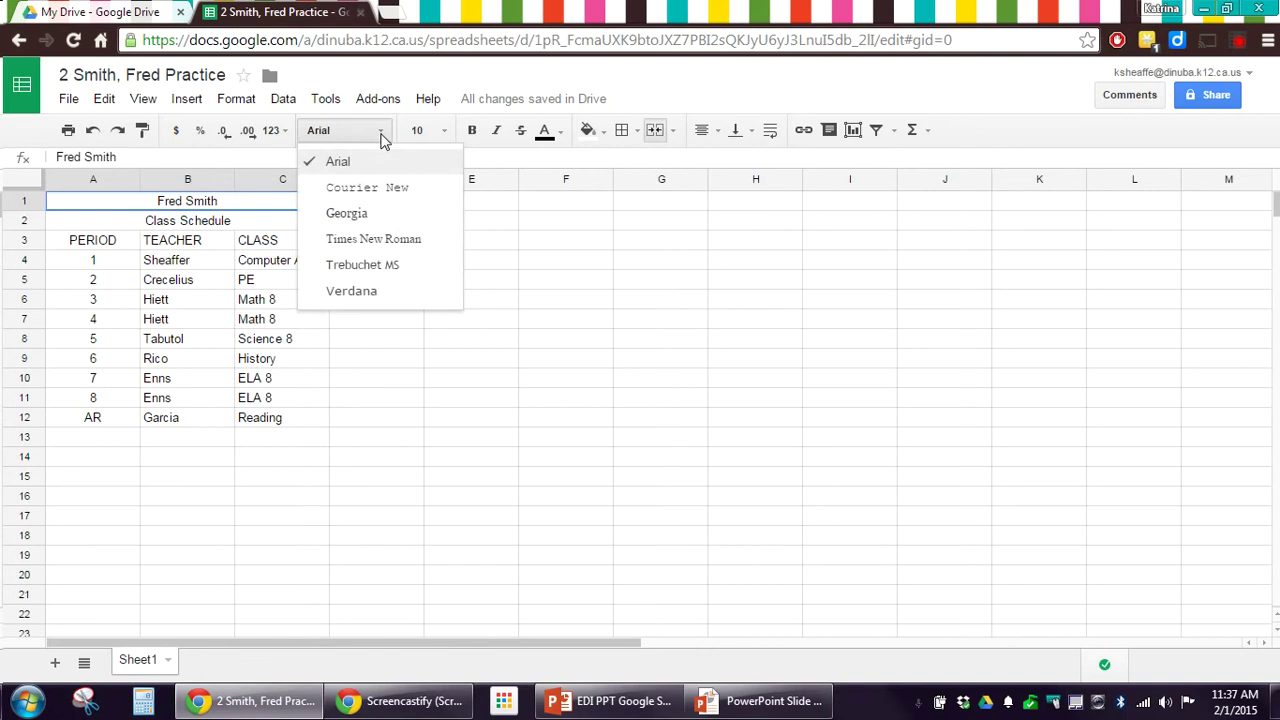
left_click(352, 291)
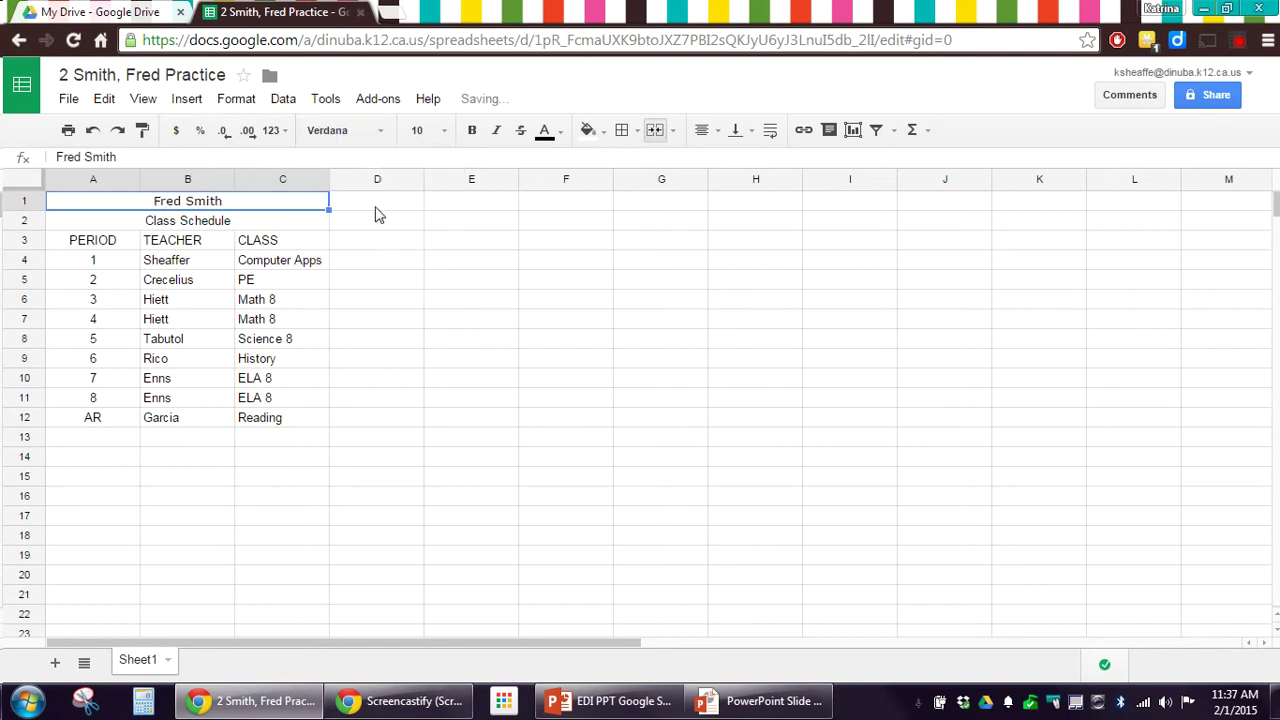
left_click(440, 130)
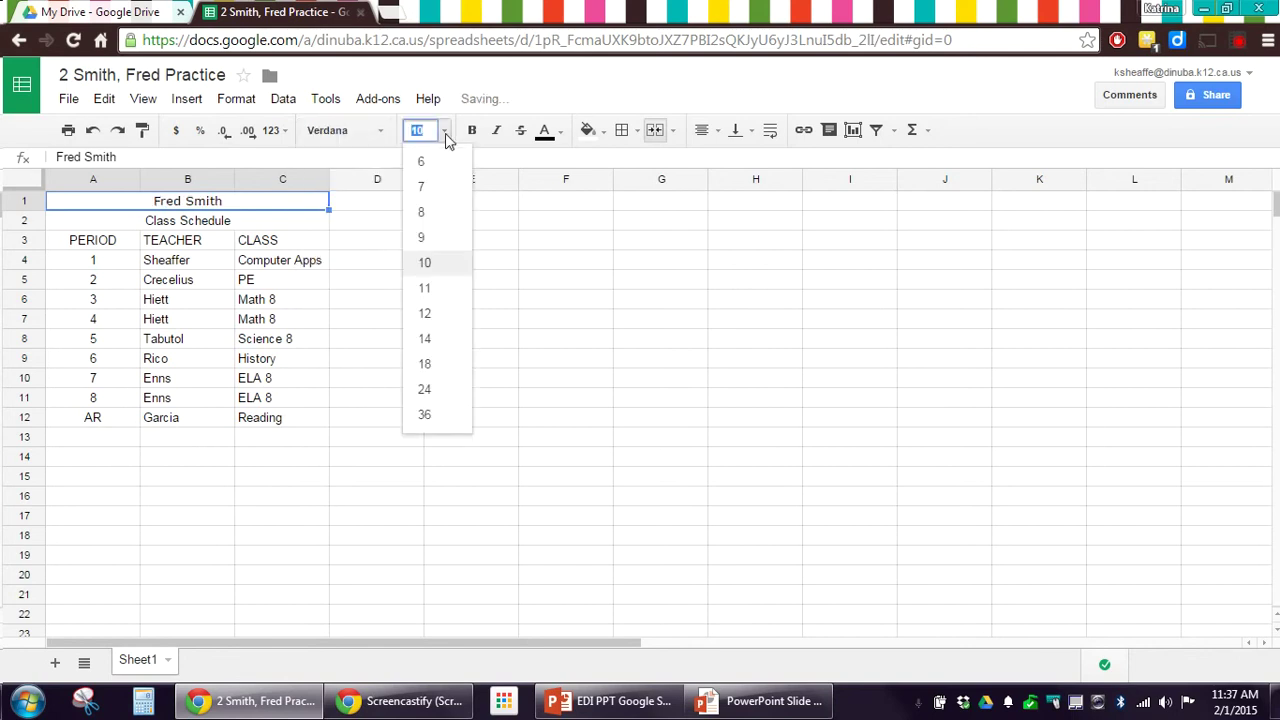
left_click(426, 364)
- Set the Class Schedule subtitle to Trebuchet MS at a larger size
left_click(240, 238)
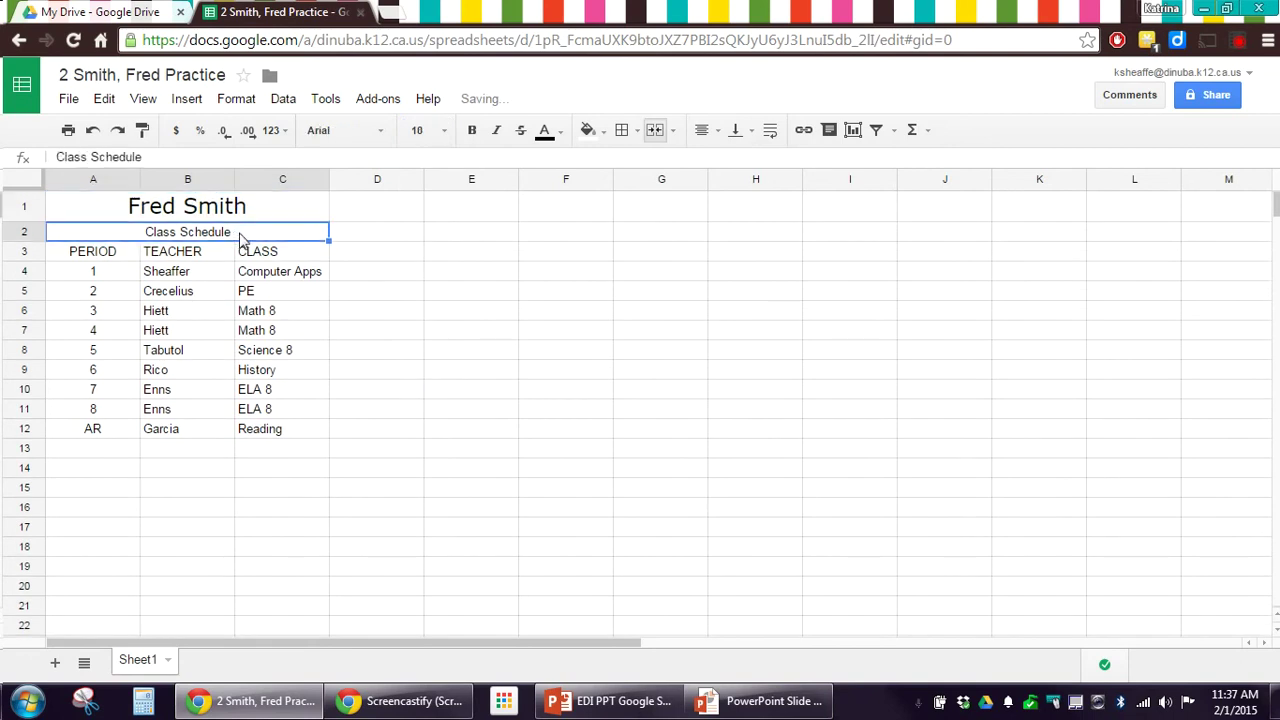
left_click(382, 134)
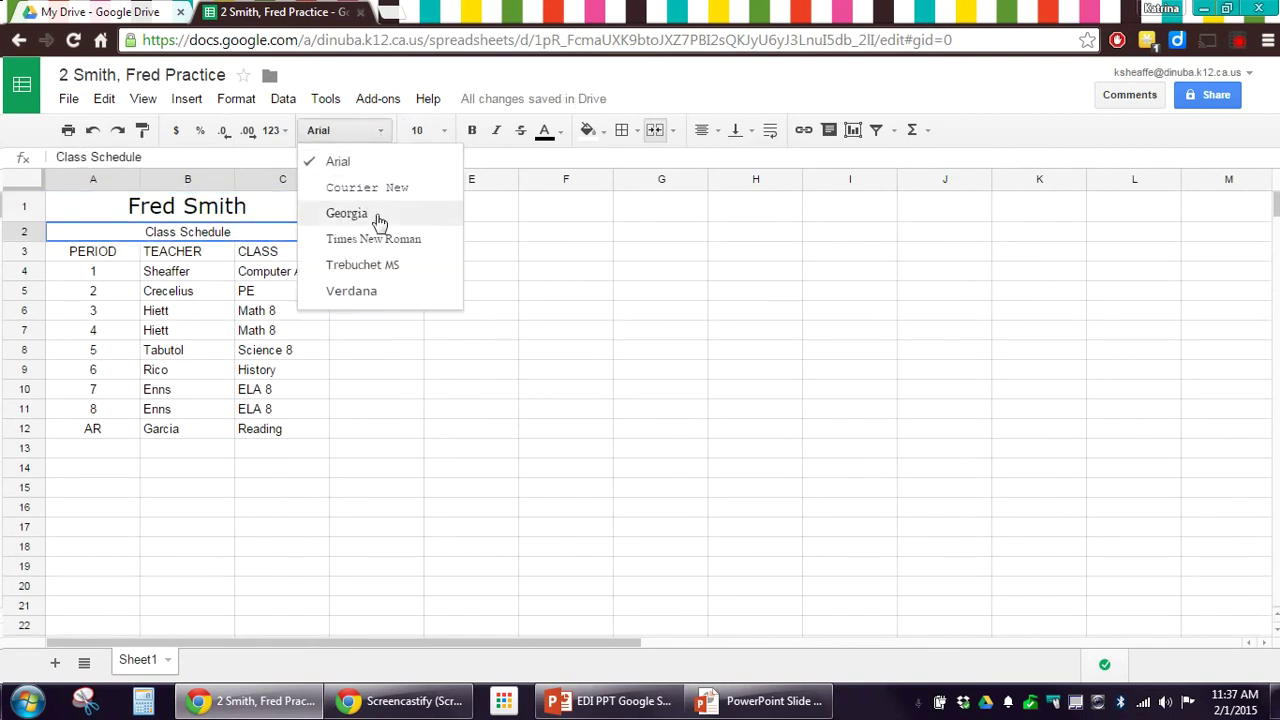
left_click(372, 266)
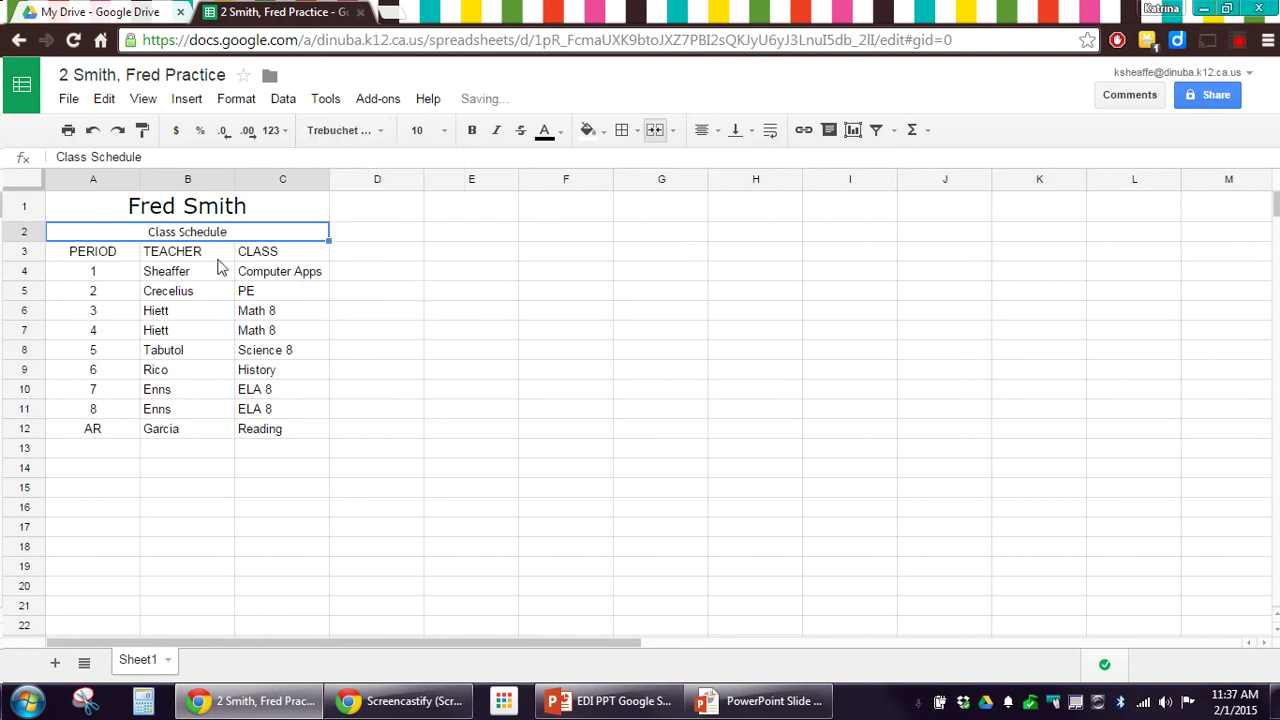
left_click(443, 130)
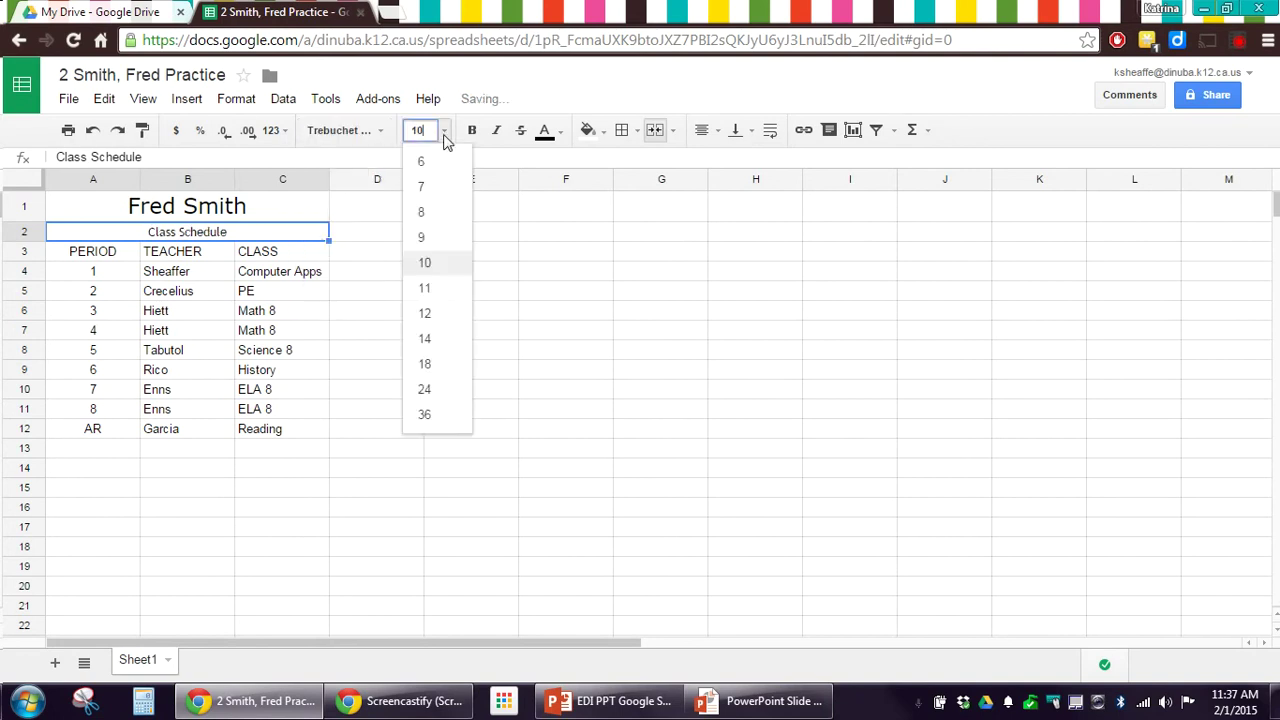
left_click(432, 362)
left_click(352, 298)
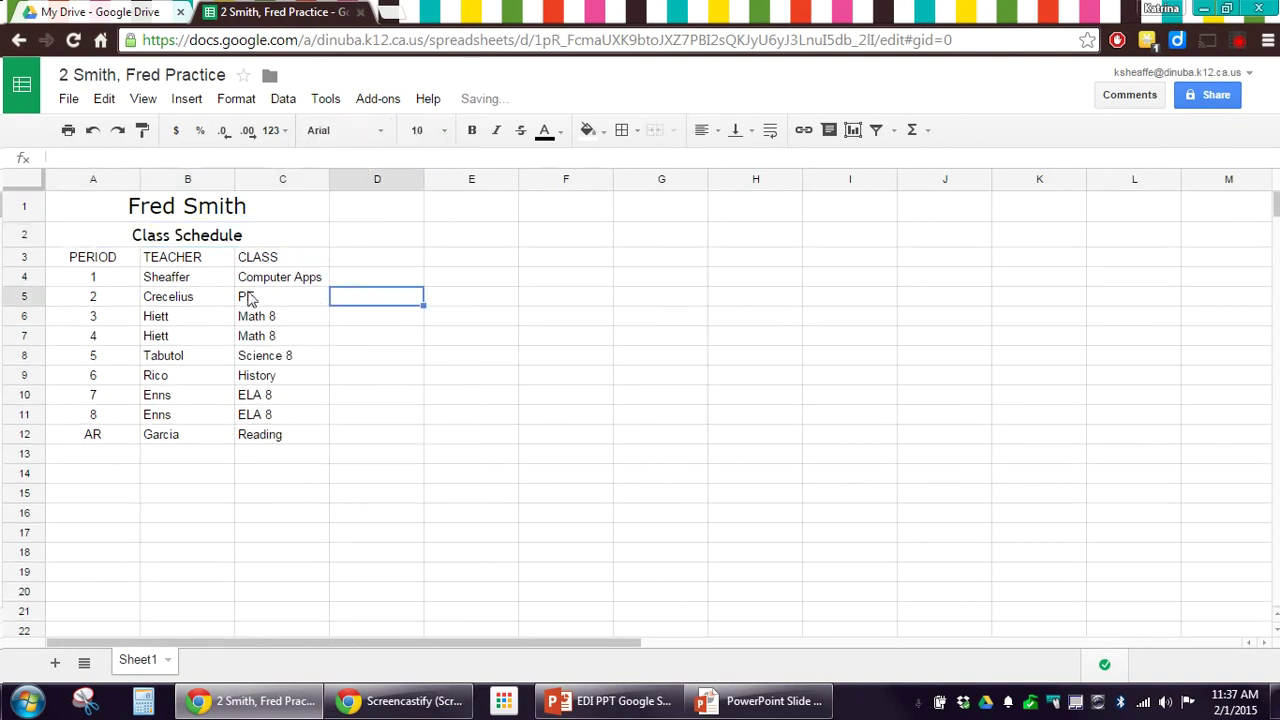
- Bold the PERIOD, TEACHER and CLASS headings and italicize period numbers 1–8 in A4:A11
left_click_drag(116, 262, 274, 262)
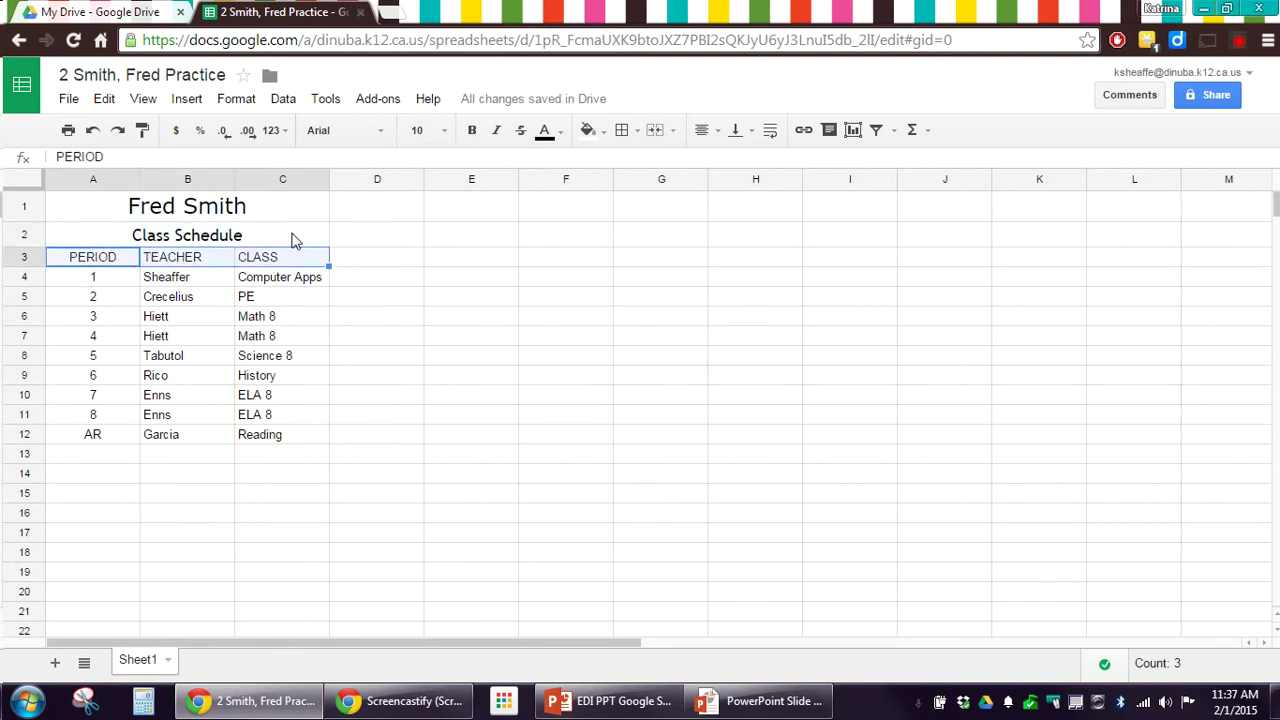
left_click(472, 131)
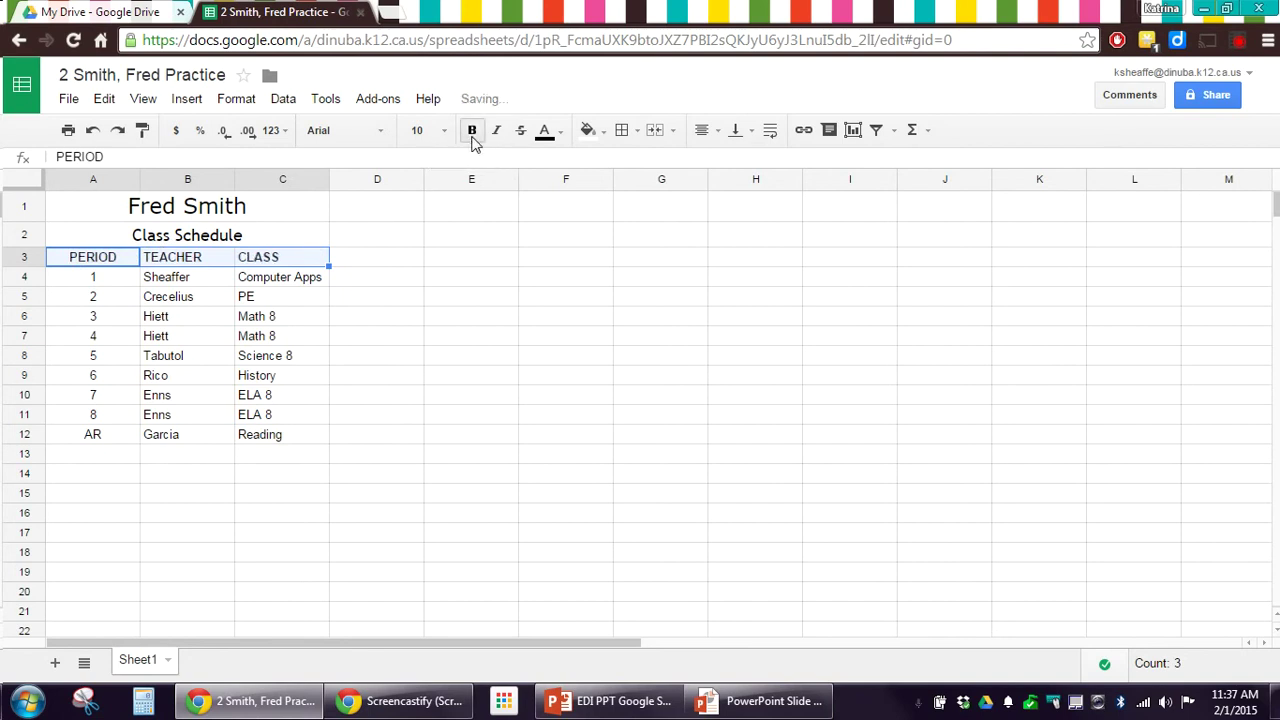
left_click(105, 279)
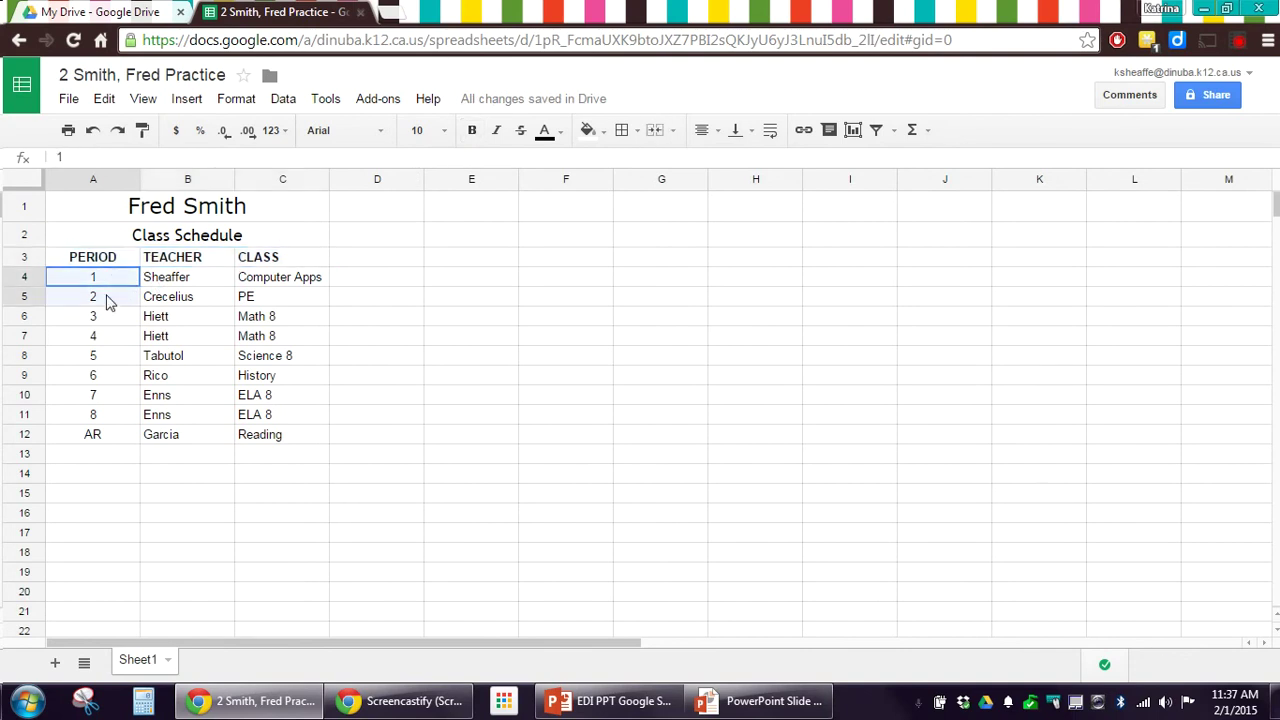
left_click_drag(110, 303, 102, 418)
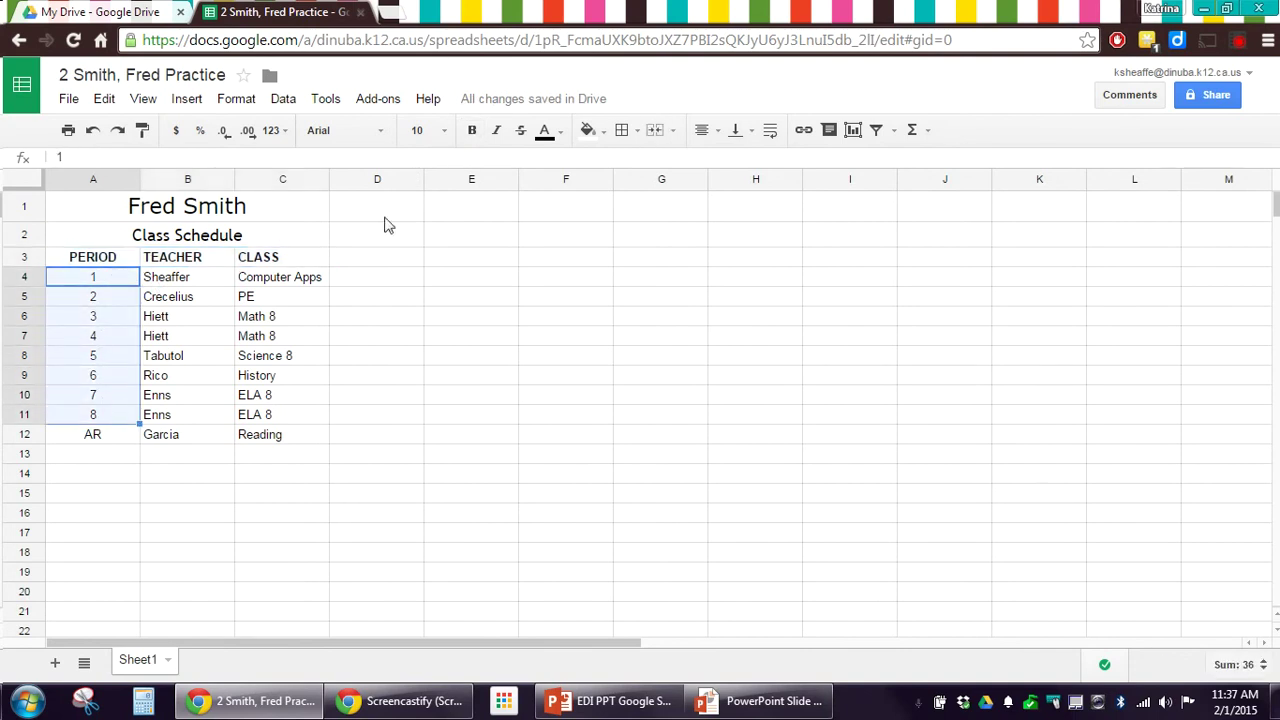
left_click(498, 140)
- Apply All borders to the schedule table A3:C12
left_click_drag(288, 444, 97, 260)
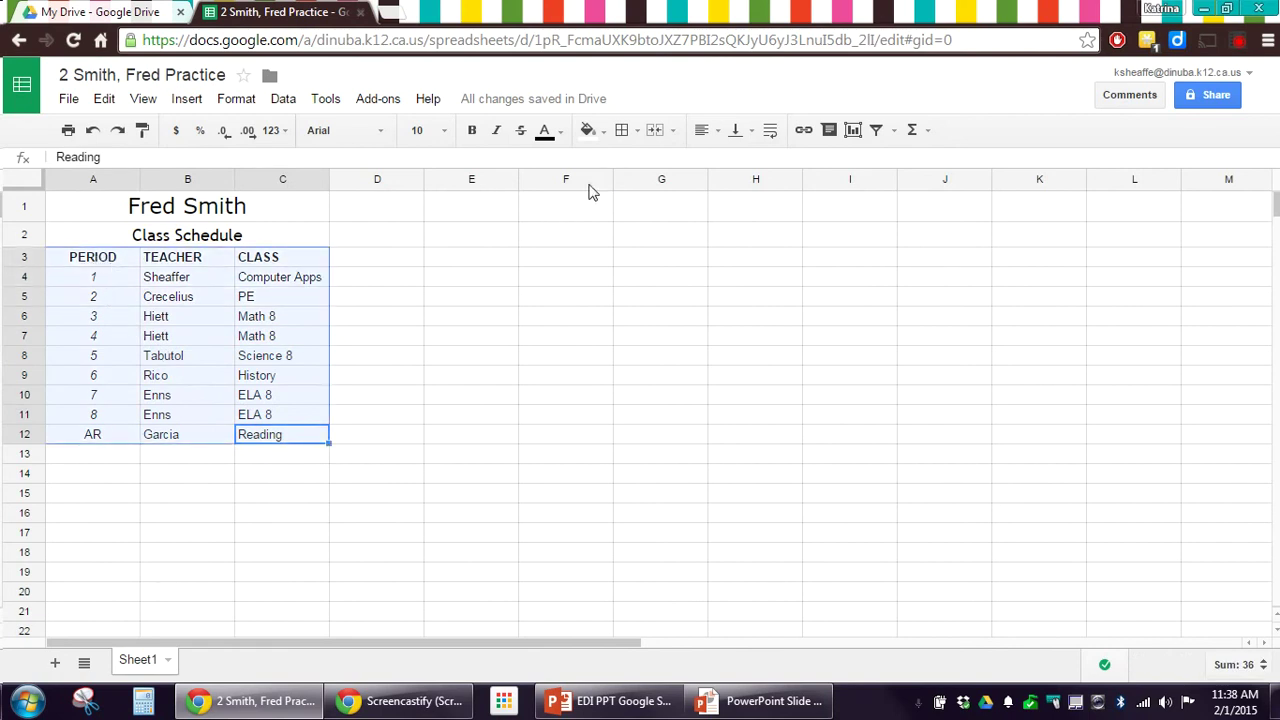
left_click(623, 131)
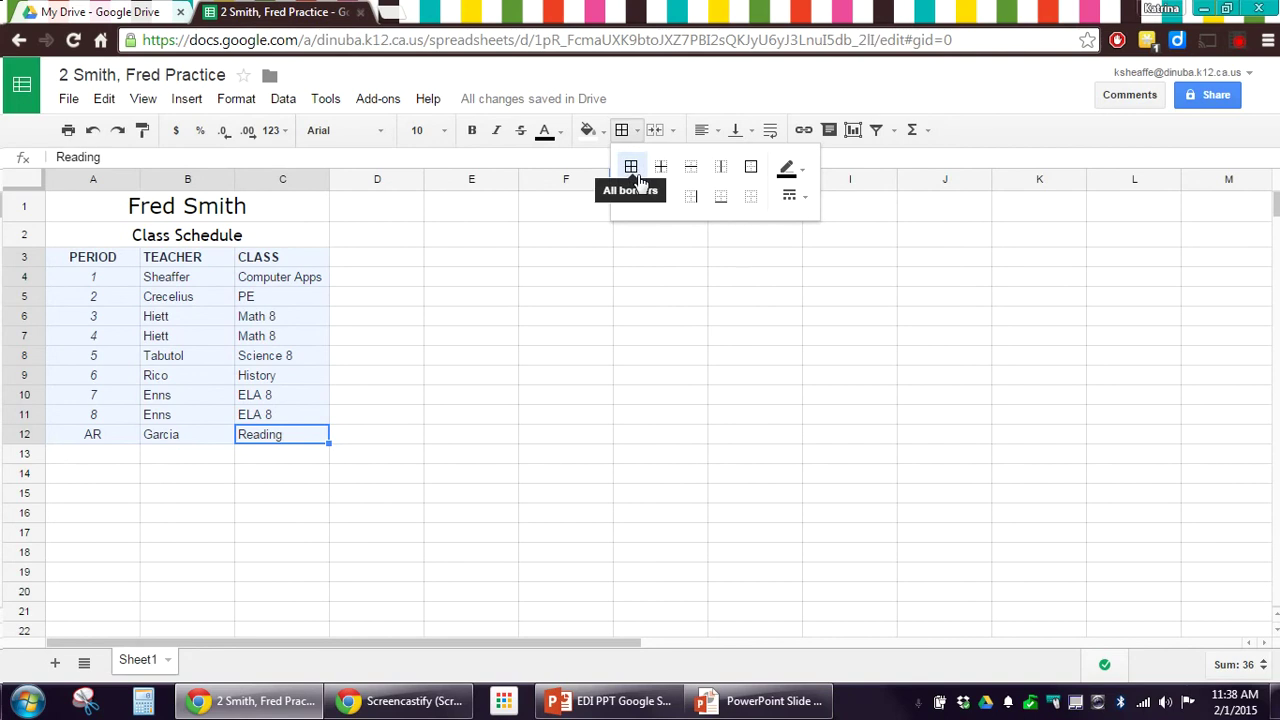
left_click(631, 169)
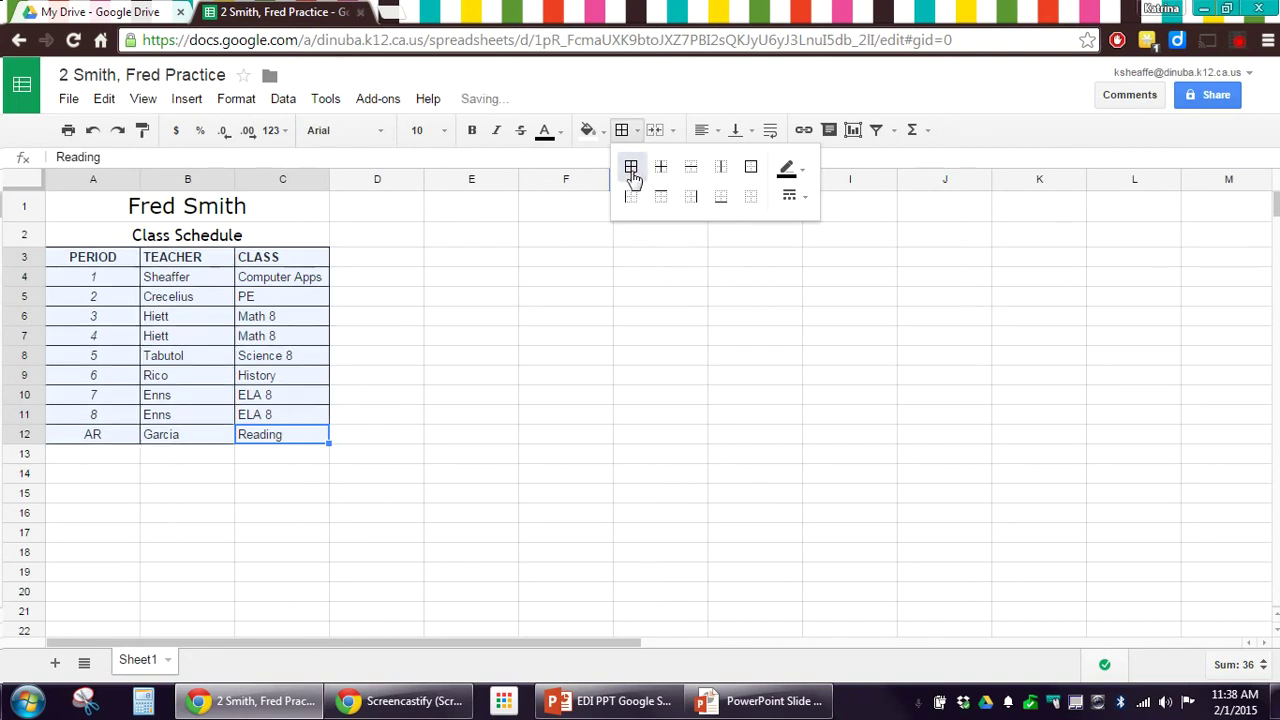
left_click(449, 370)
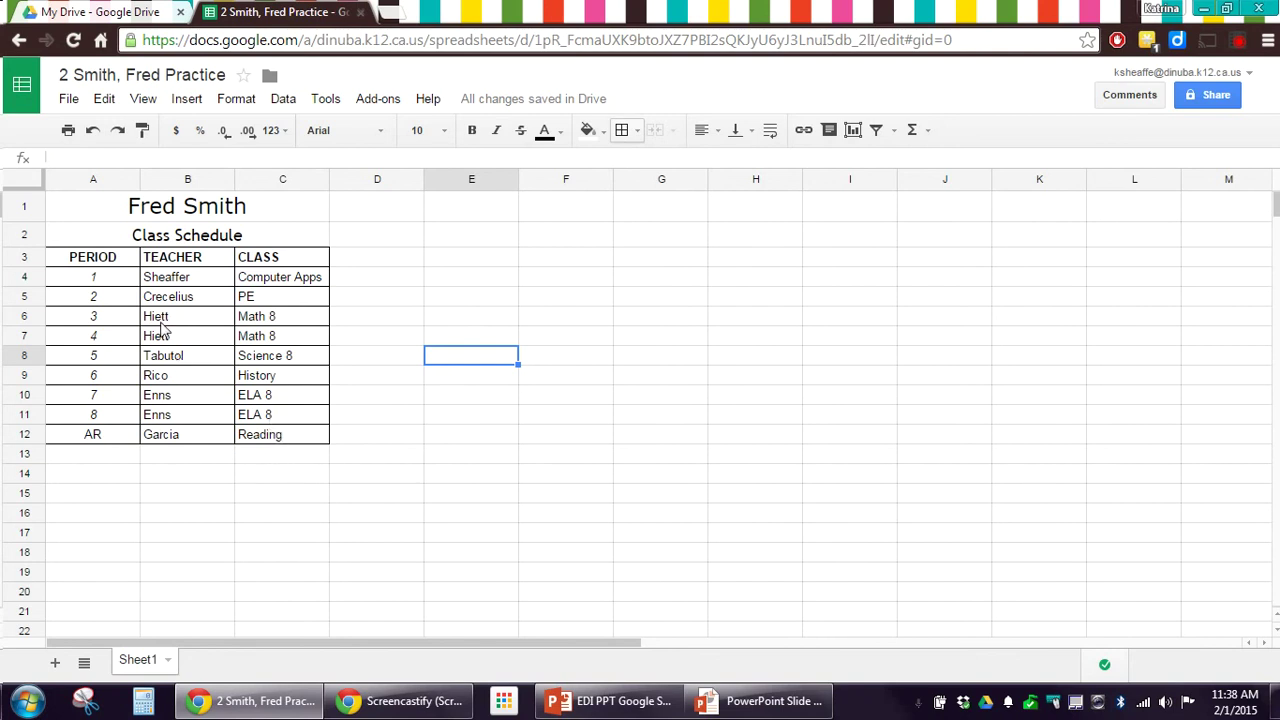
- Fill the PERIOD column A3:A12 yellow
left_click_drag(110, 260, 113, 435)
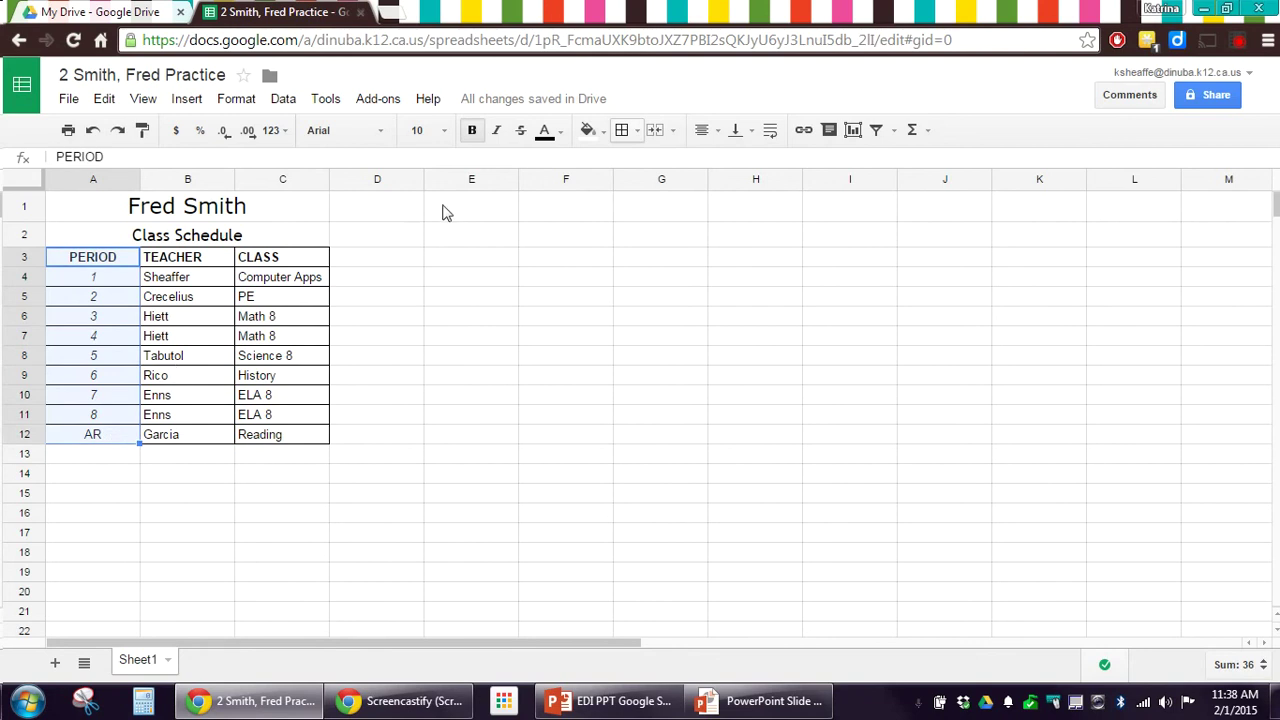
left_click(600, 134)
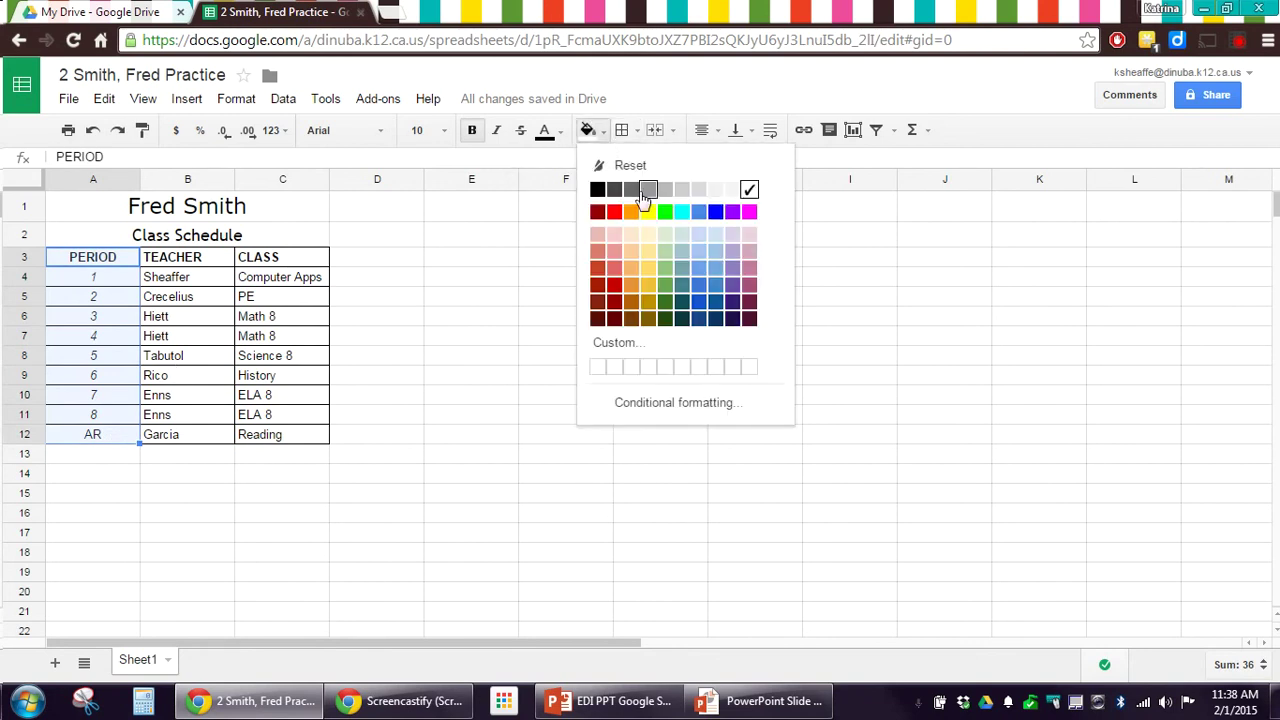
left_click(648, 214)
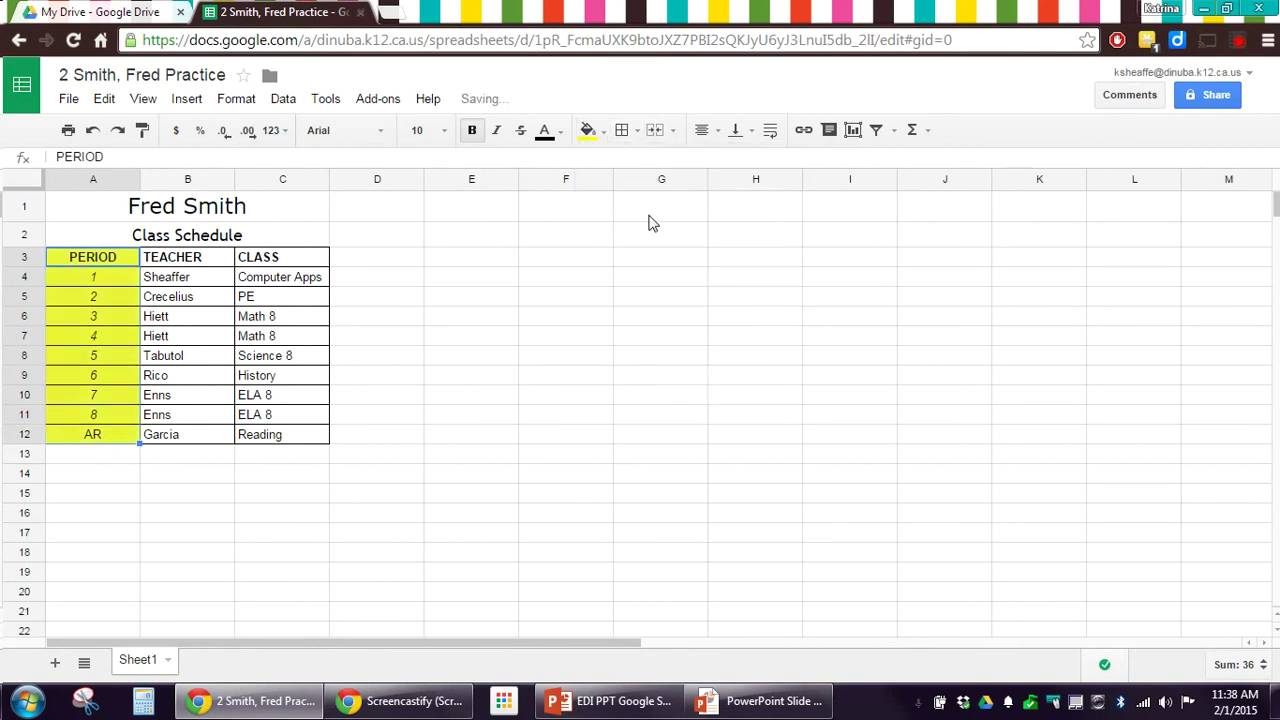
- Fill the TEACHER column B3:B12 blue
left_click(217, 260)
left_click_drag(210, 311, 211, 429)
left_click(587, 131)
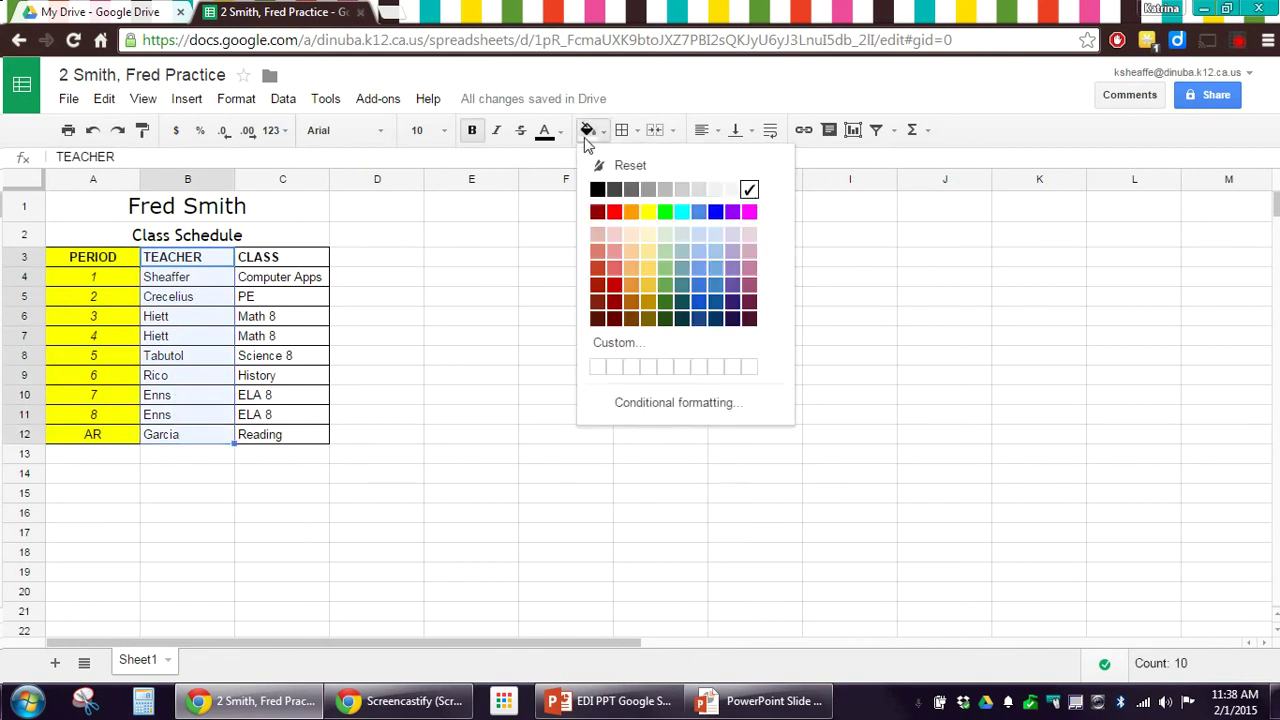
left_click(697, 213)
- Fill the CLASS column C3:C12 green
left_click_drag(297, 263, 271, 434)
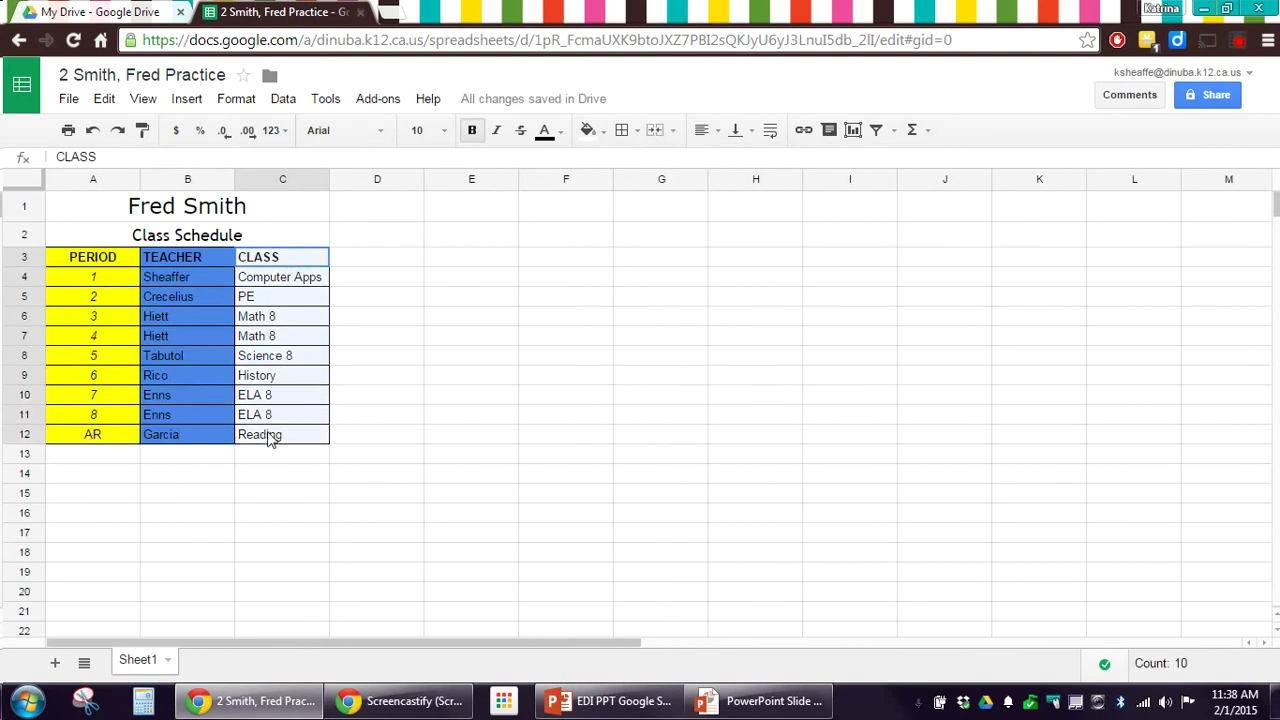
left_click(587, 131)
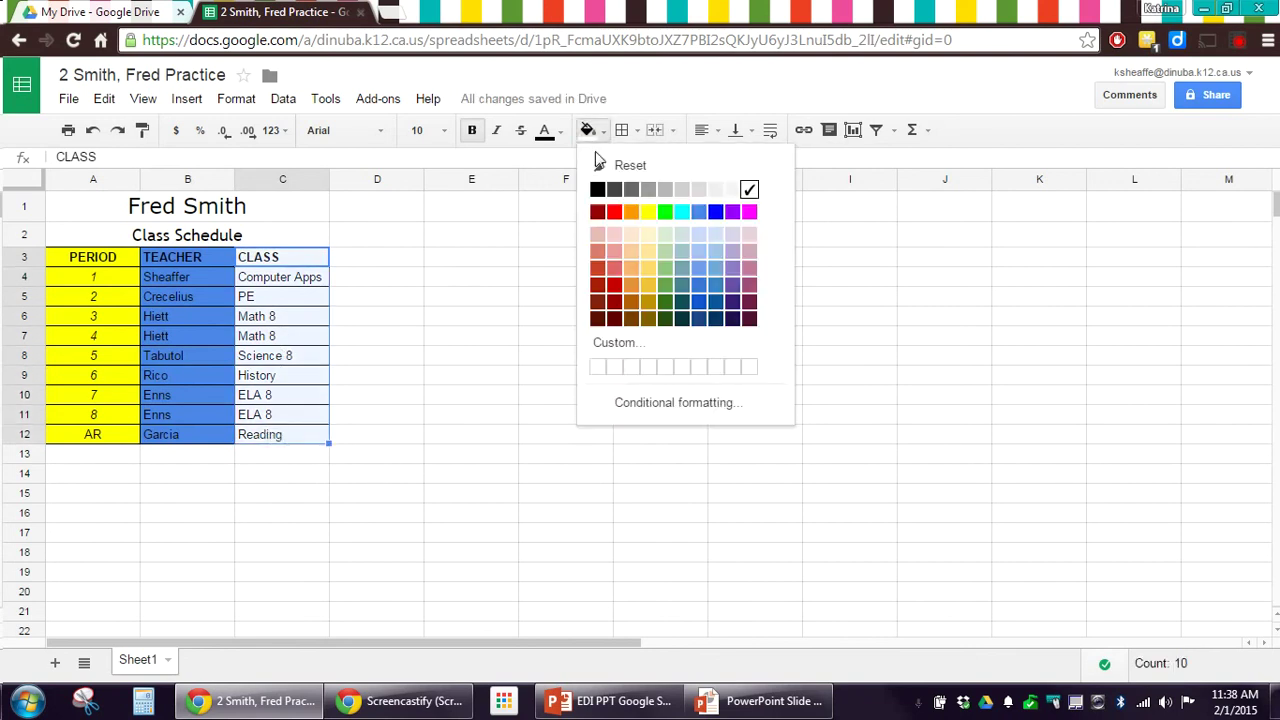
left_click(665, 213)
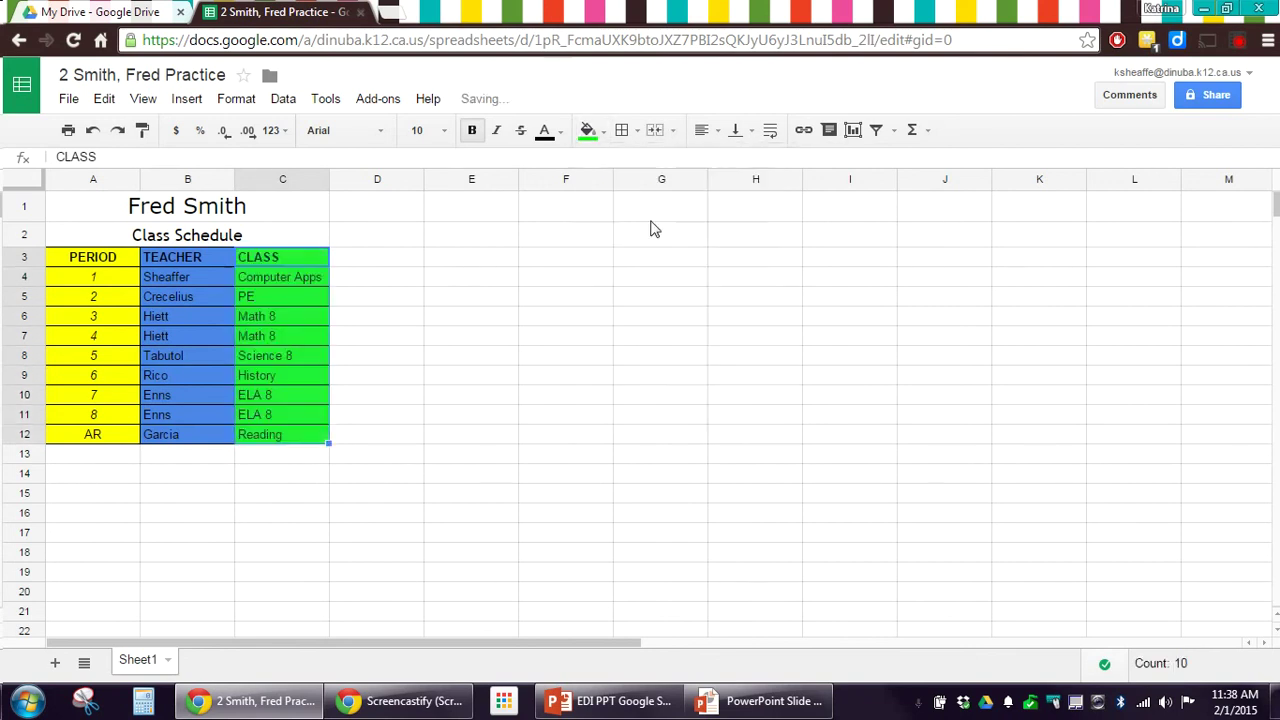
left_click(166, 218)
left_click(176, 240)
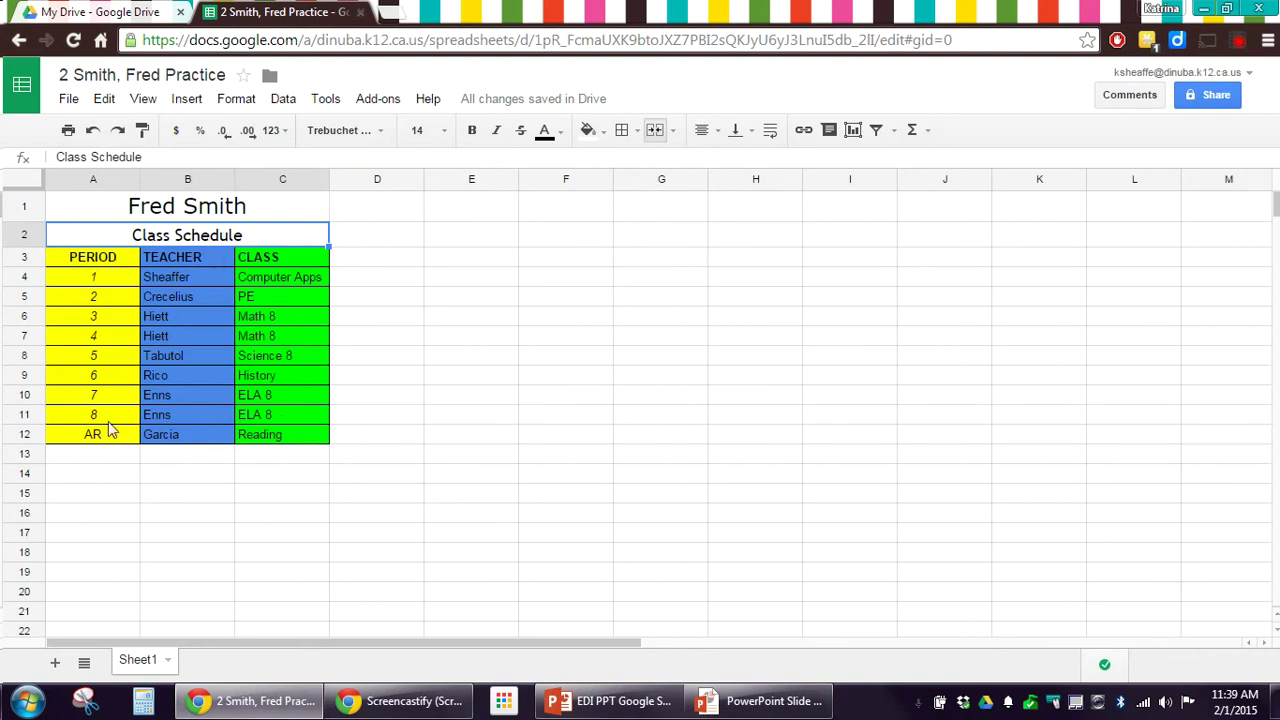
- Change the Sheet1 tab name to 'Class Schedule'
double_click(143, 665)
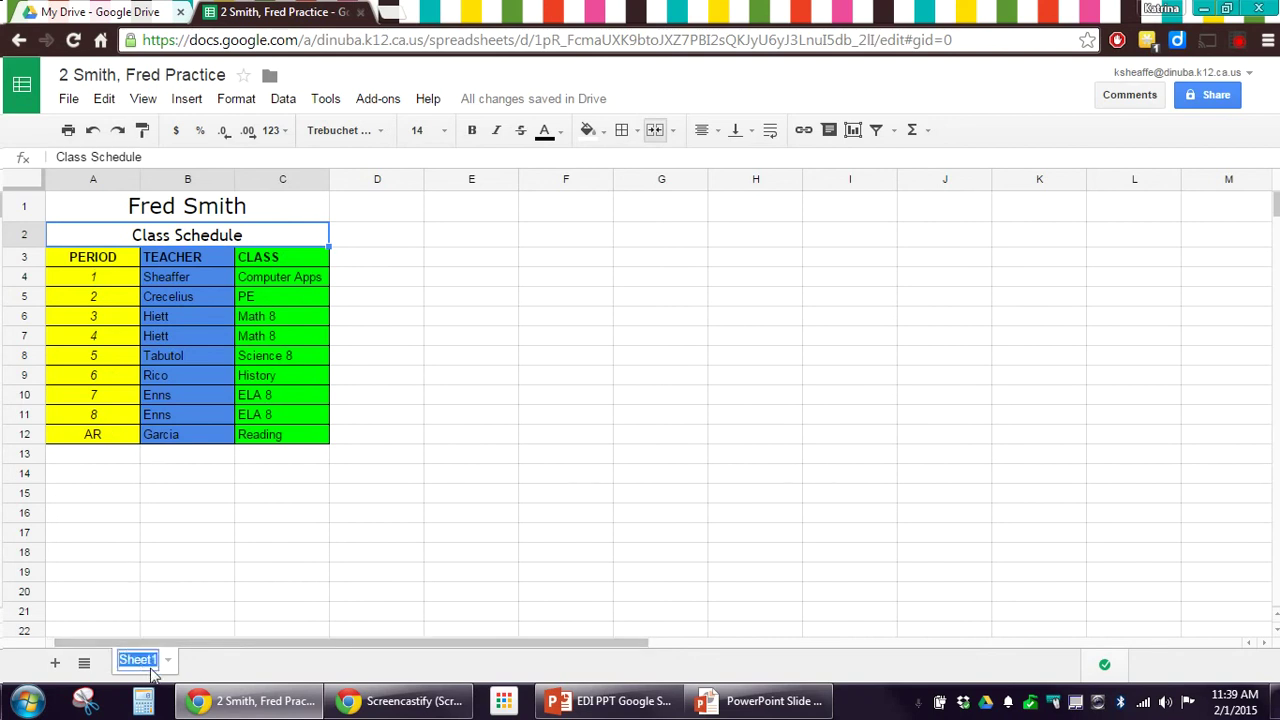
type("Cl")
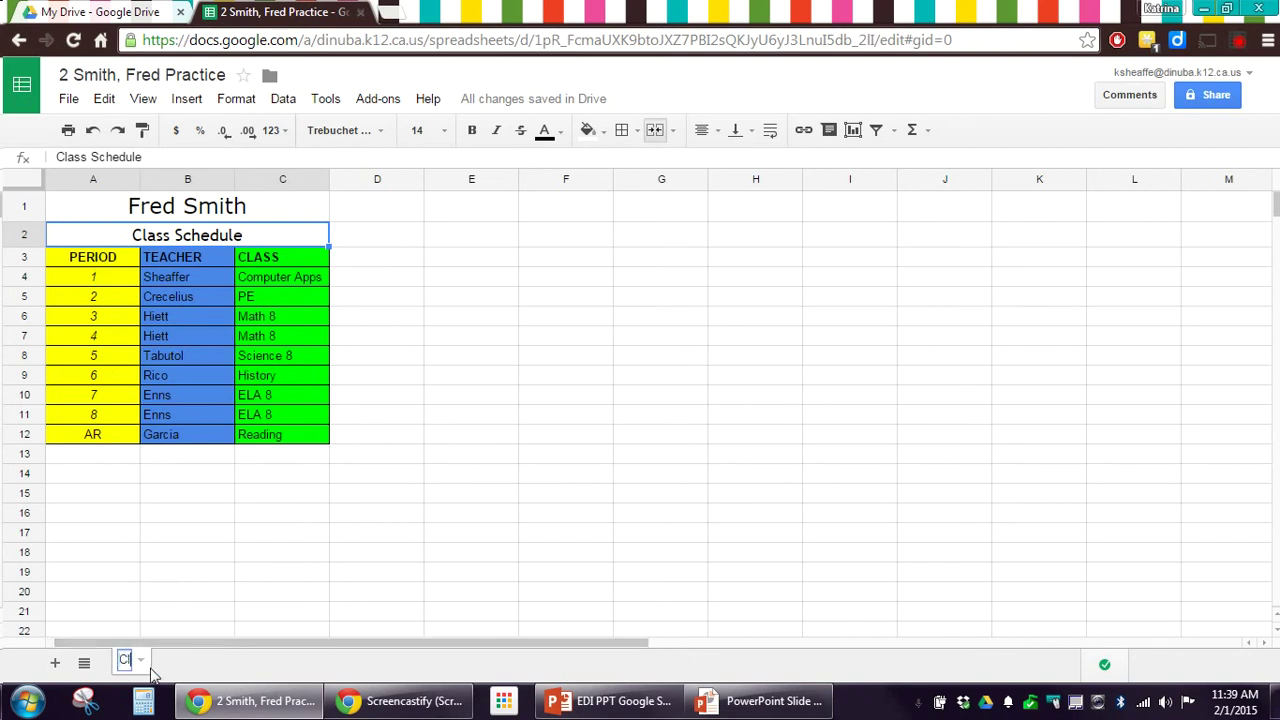
type("ass Sch")
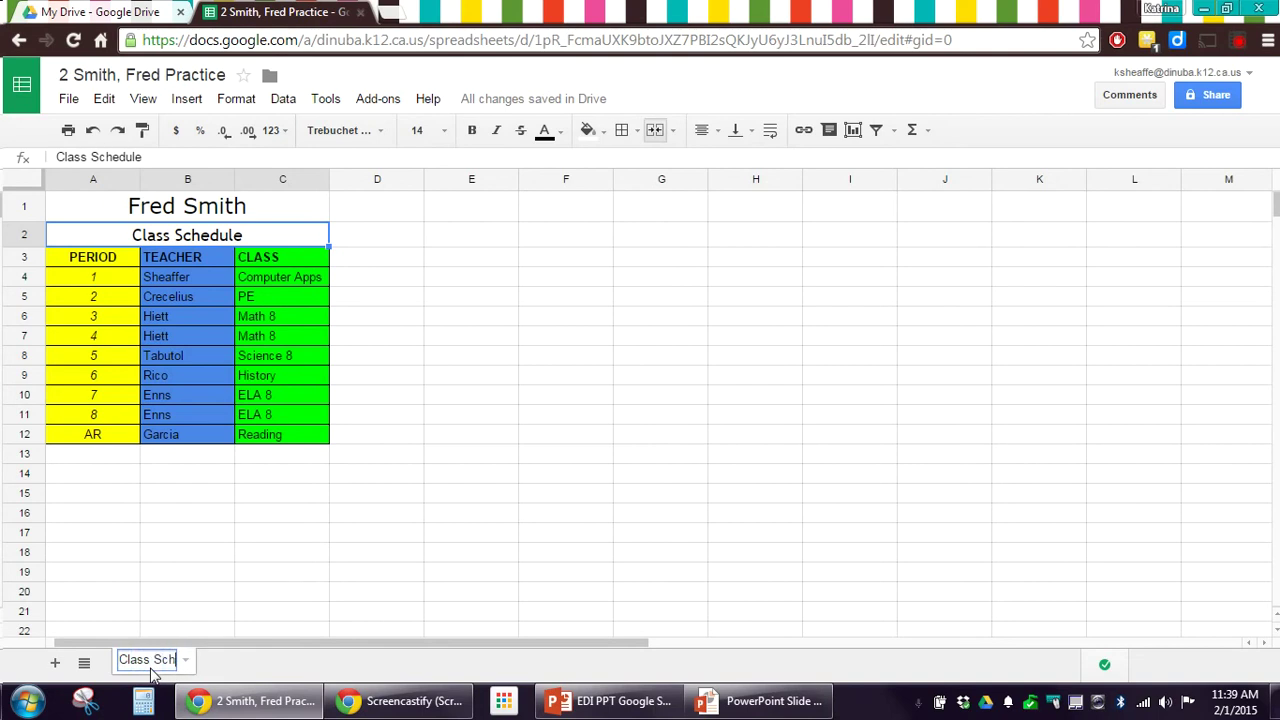
type("edule")
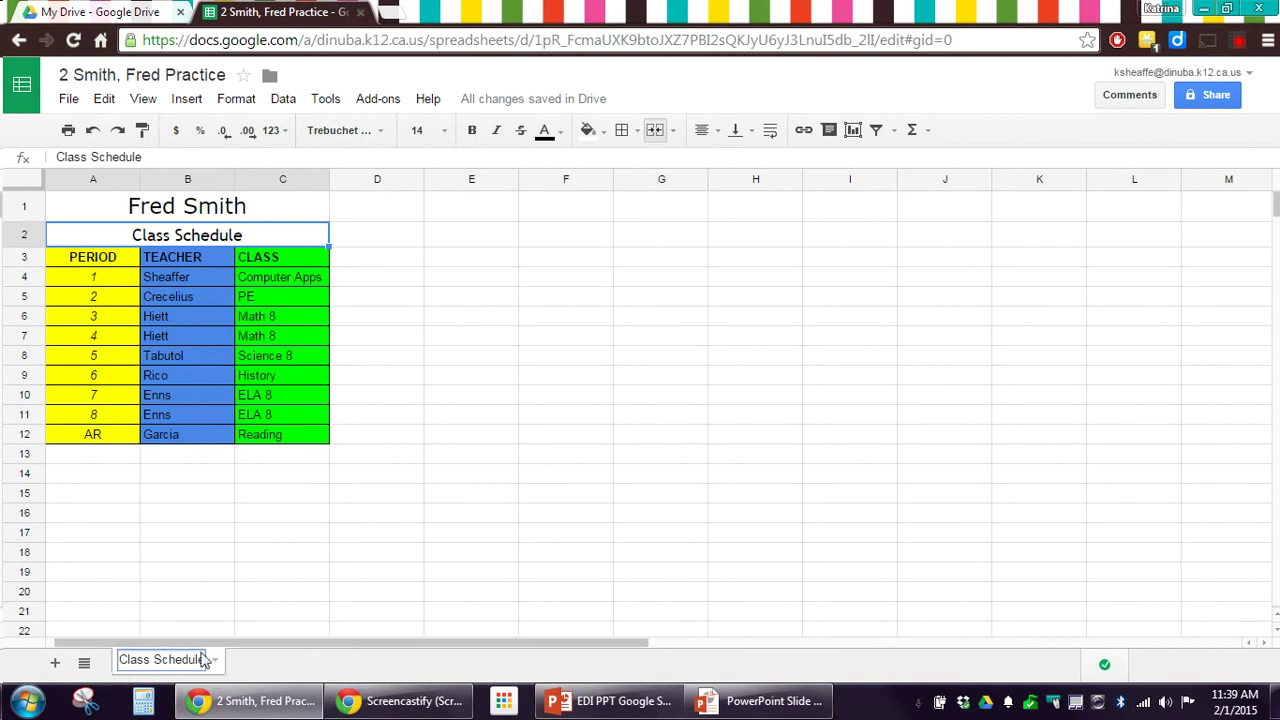
key("Return")
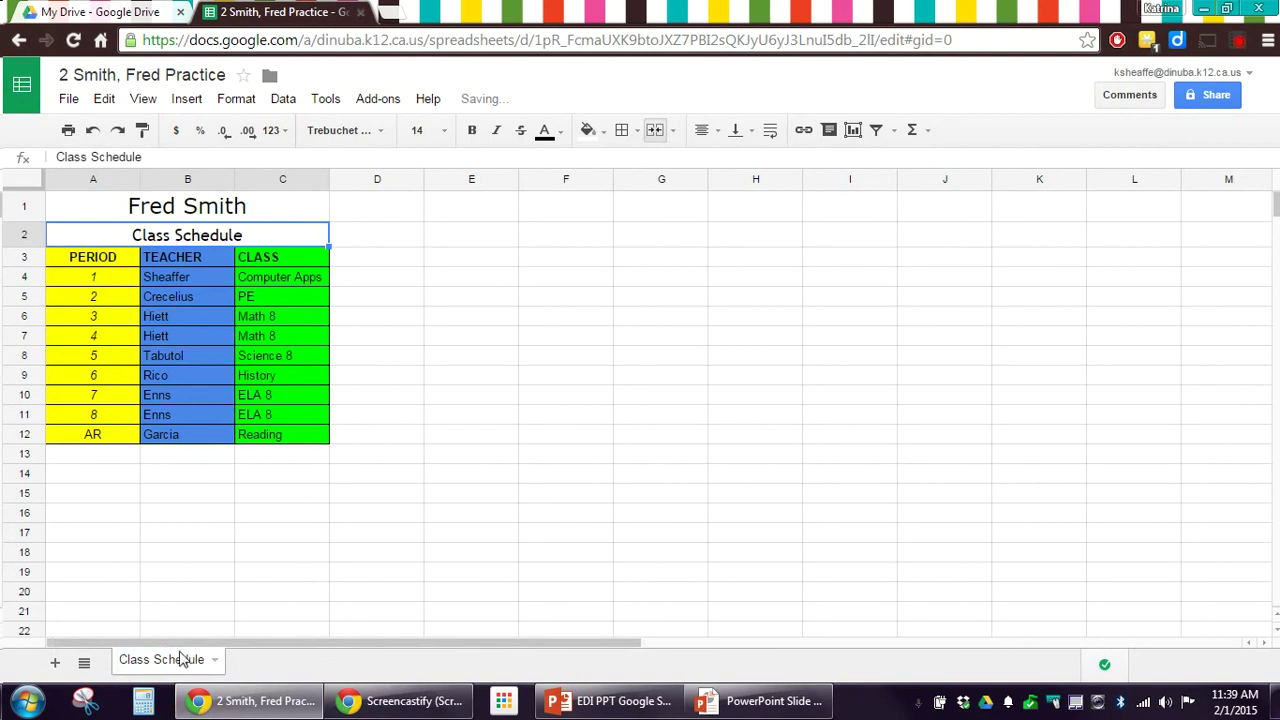